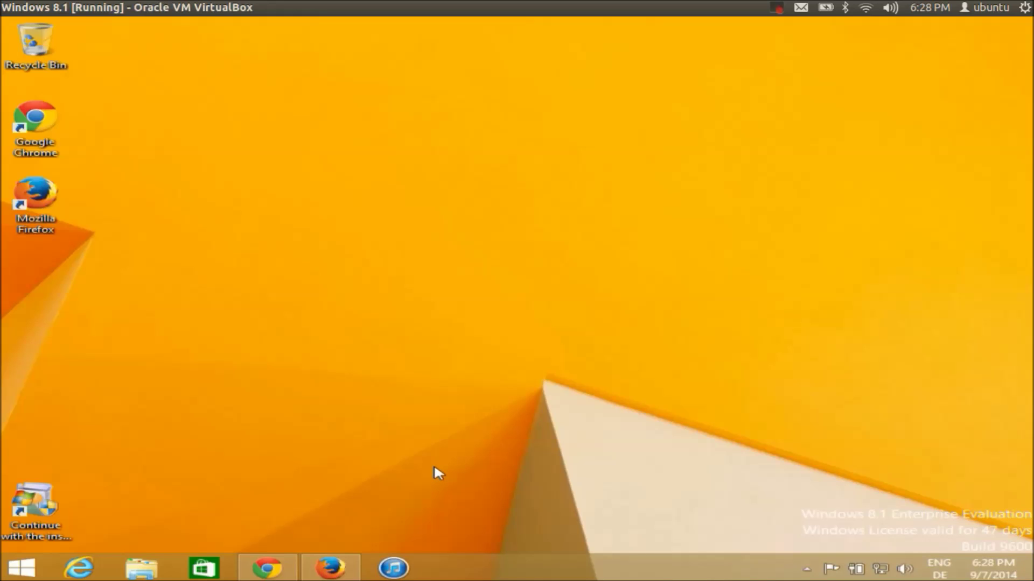
- Bring up Firefox and load the evalcenter Office Professional Plus 2013 URL
click(331, 568)
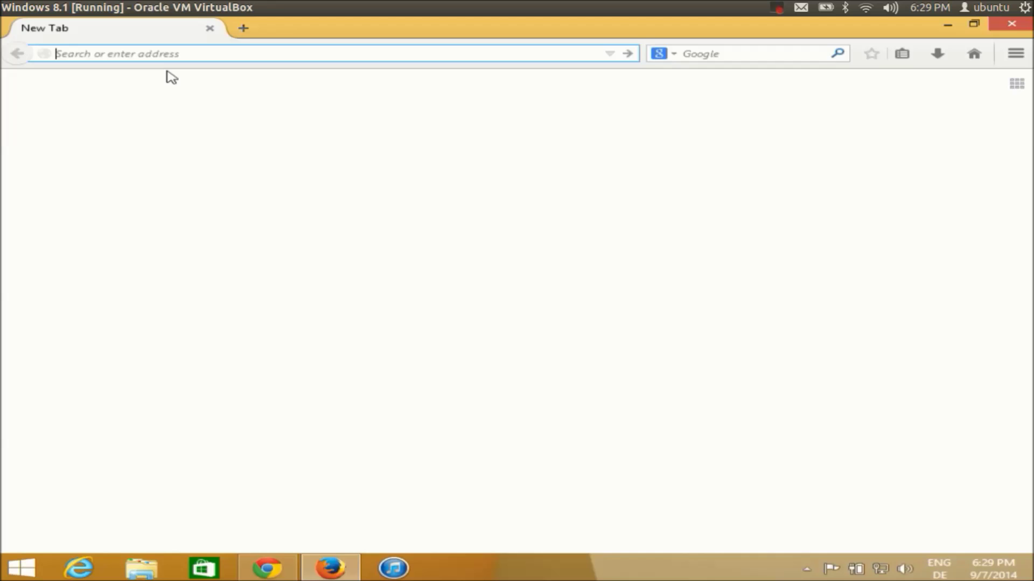
text(http://www.microsoft.com/en-us/evalcenter/evaluate-office-professional-plus-2013?lc=1033)
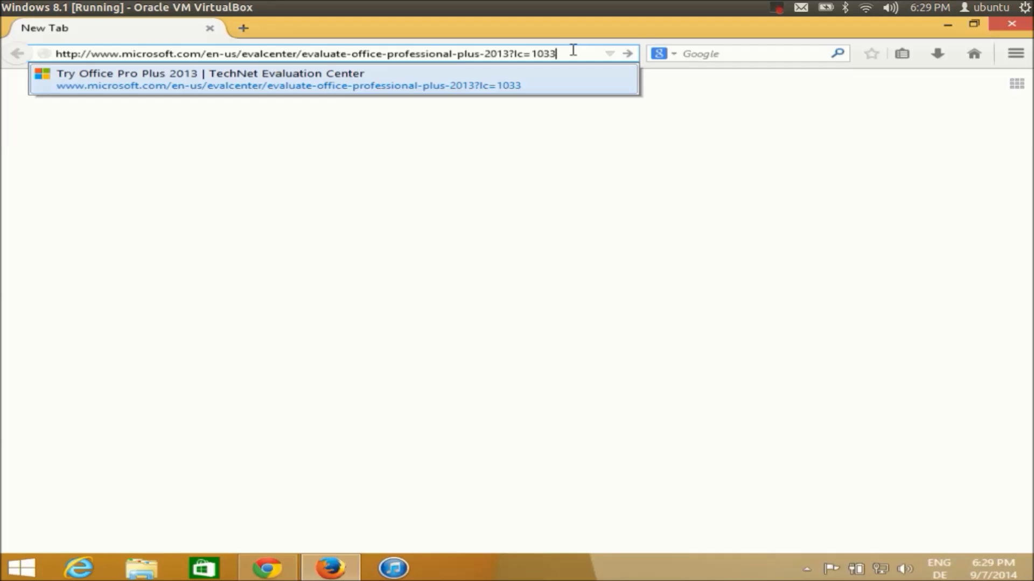
key(Return)
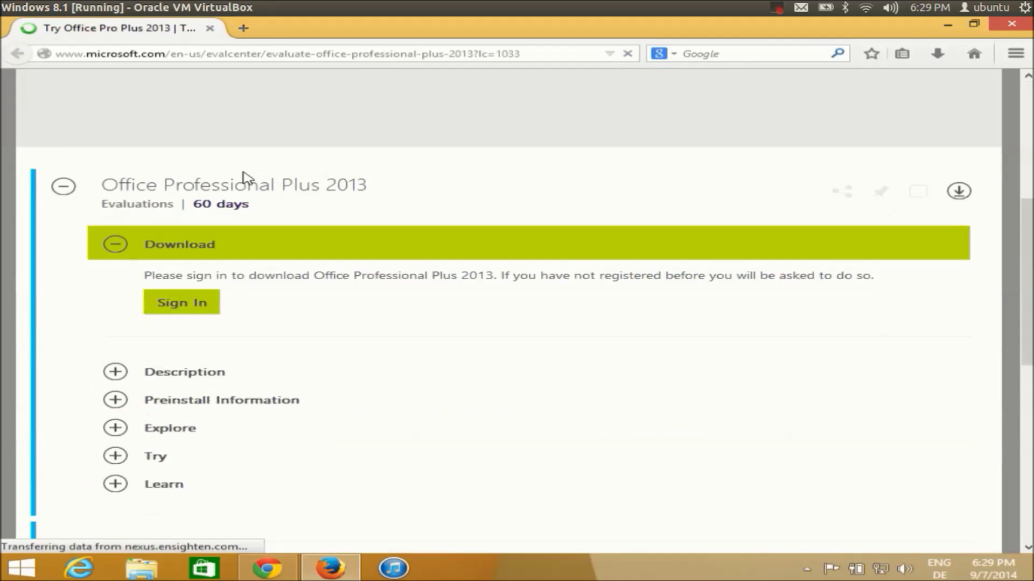
- Scroll to the Office Professional Plus 2013 Download section and choose Sign In
scroll(244, 175, down, 3)
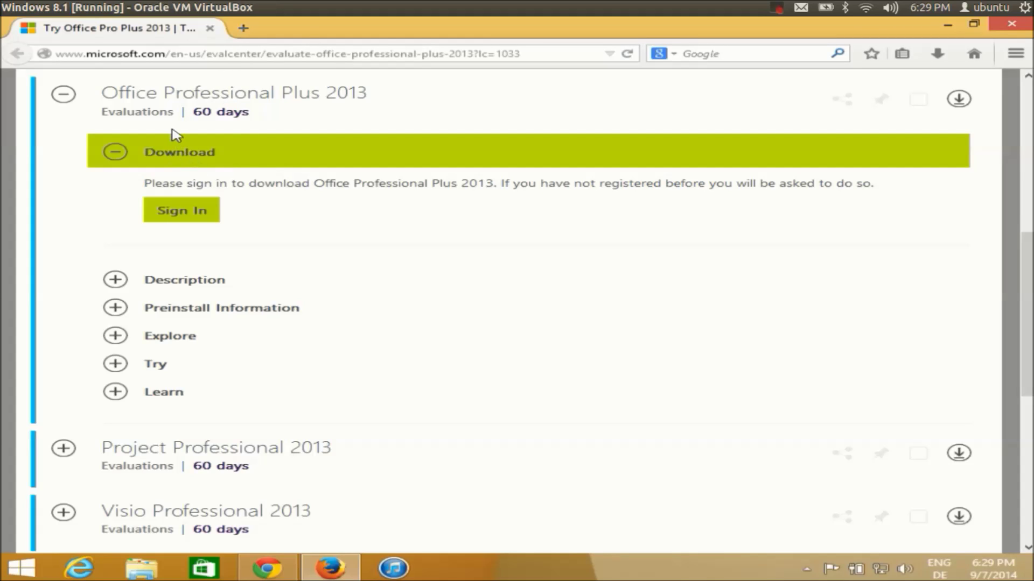
click(172, 214)
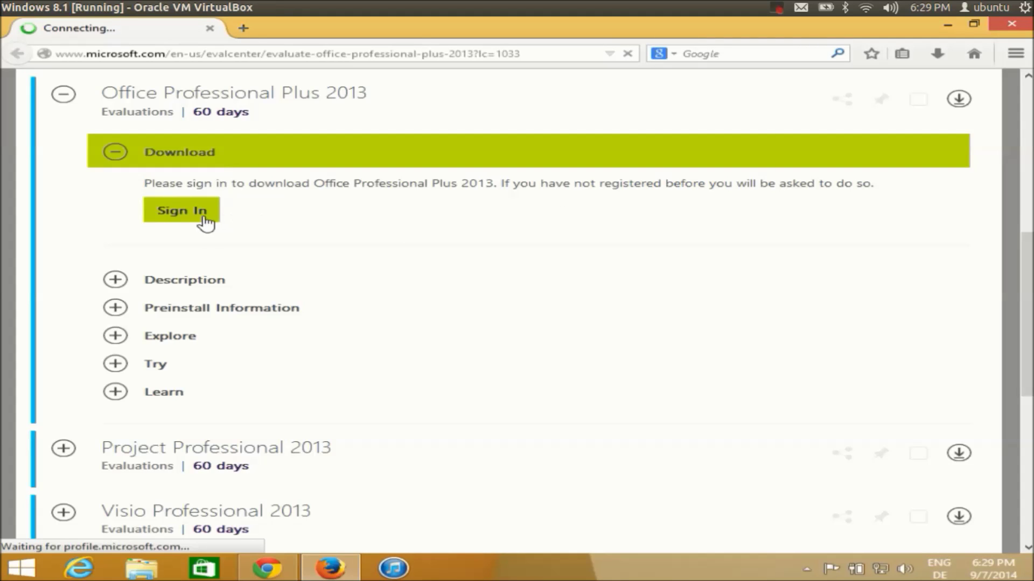
- Sign in with the account email and password, keep signed in, and decline saving the password
click(659, 215)
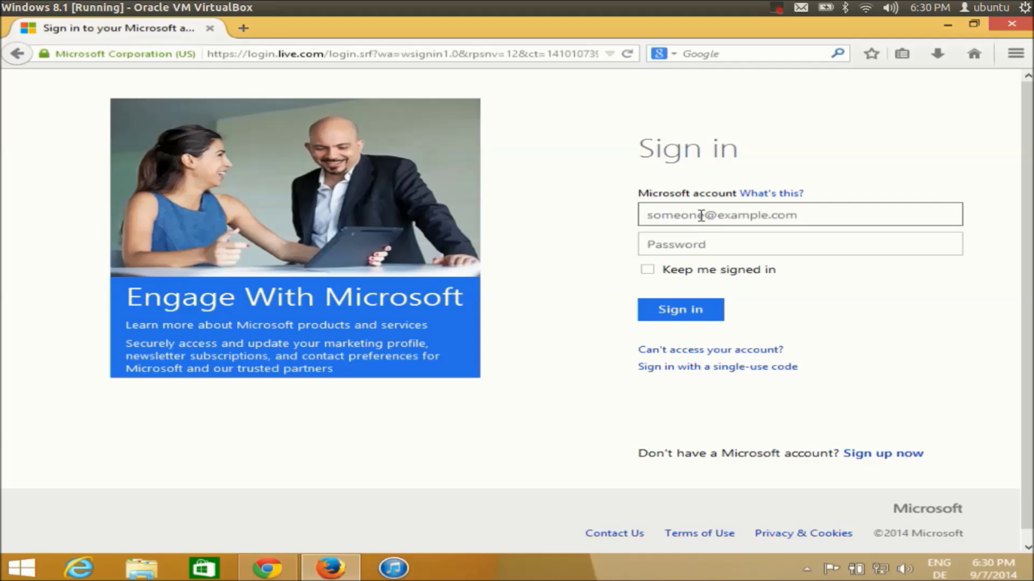
text(masked)
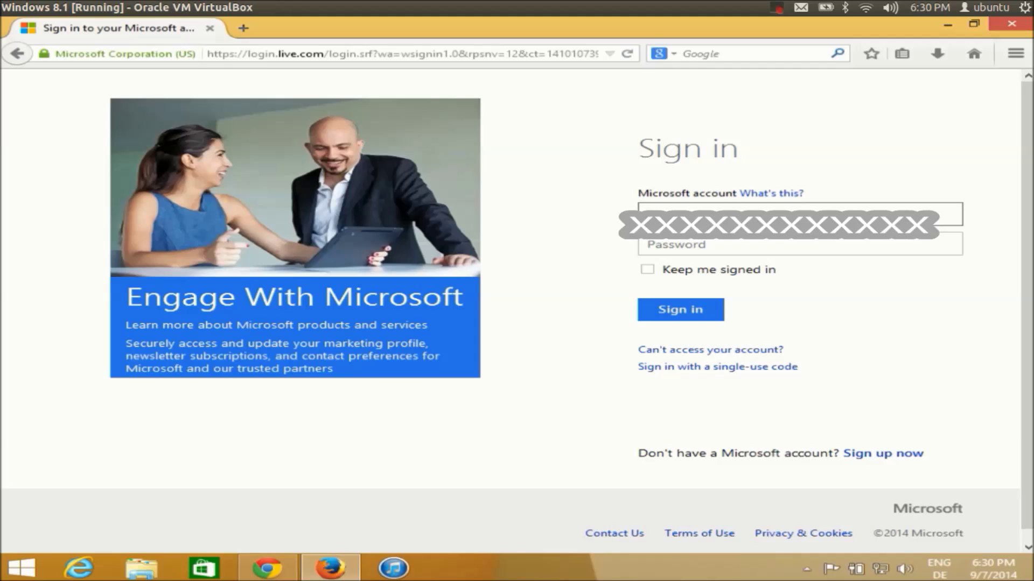
key(Down)
key(Return)
click(692, 246)
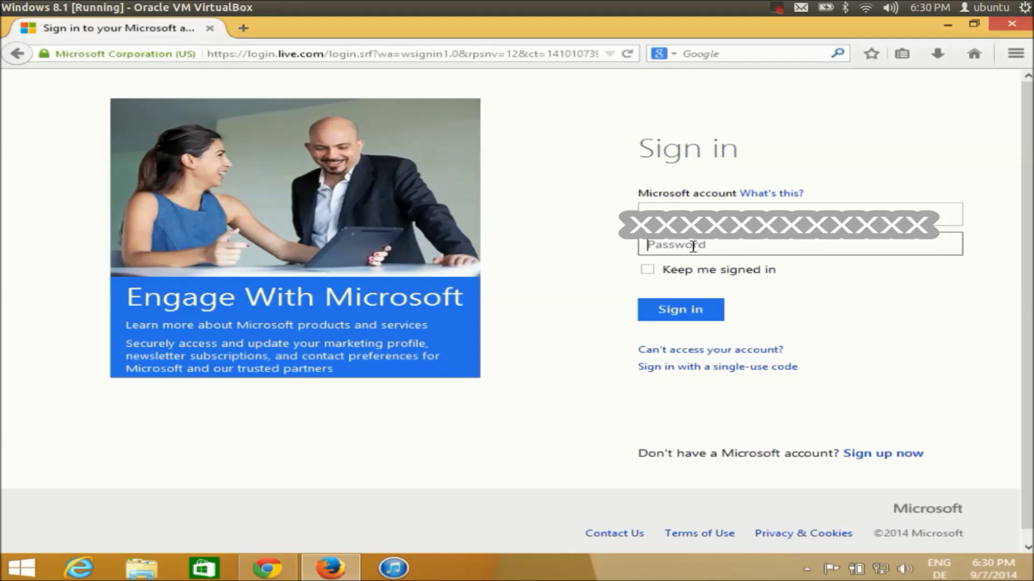
text(•••••)
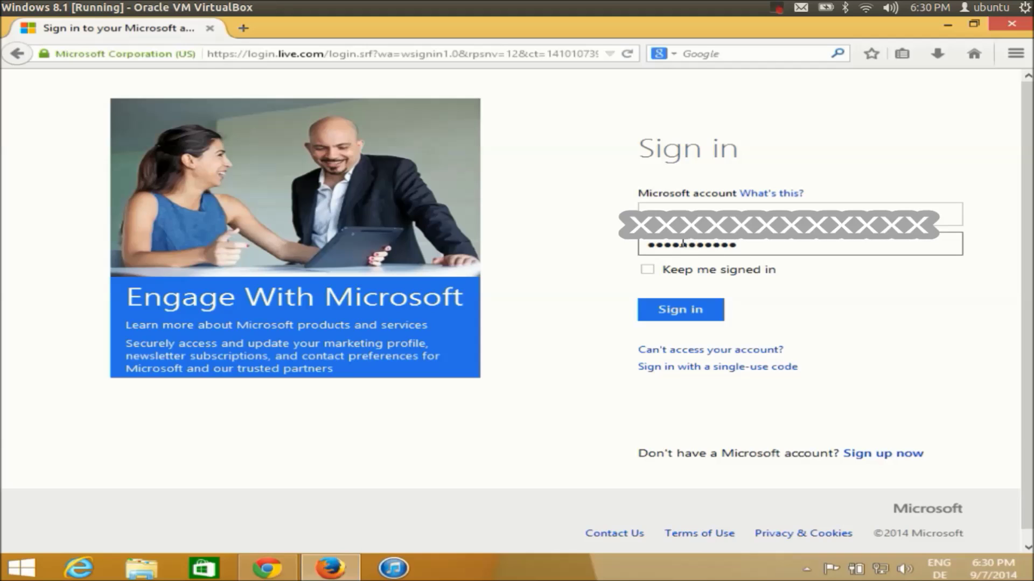
click(648, 270)
click(673, 316)
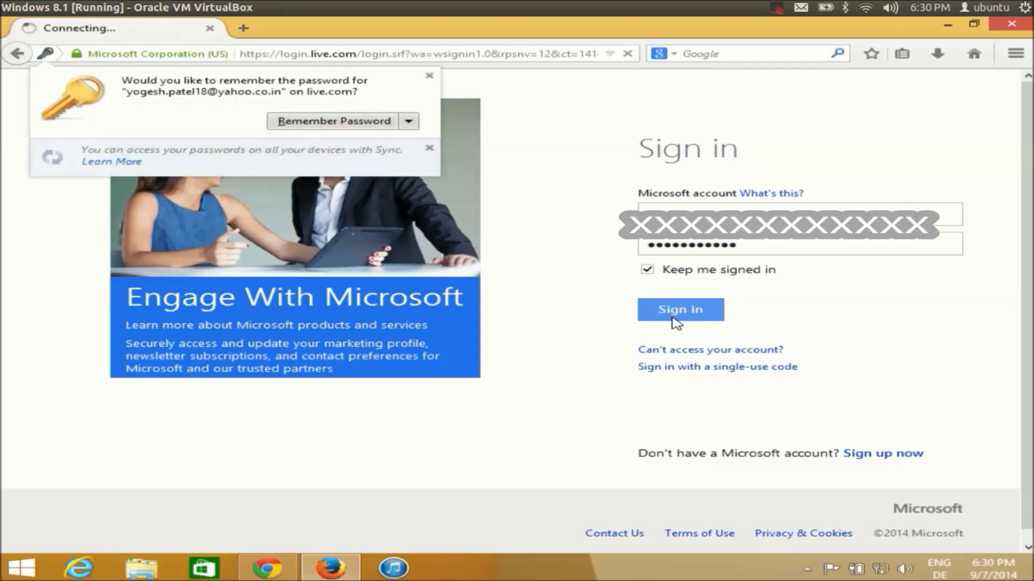
click(429, 76)
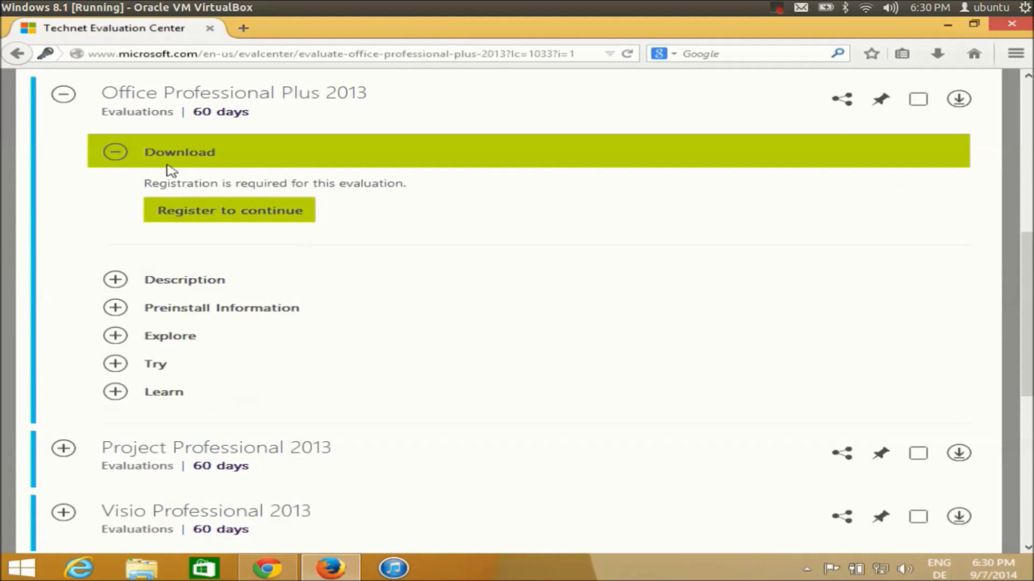
- Submit the evaluation registration form with the 64 bit version and India as country
click(223, 216)
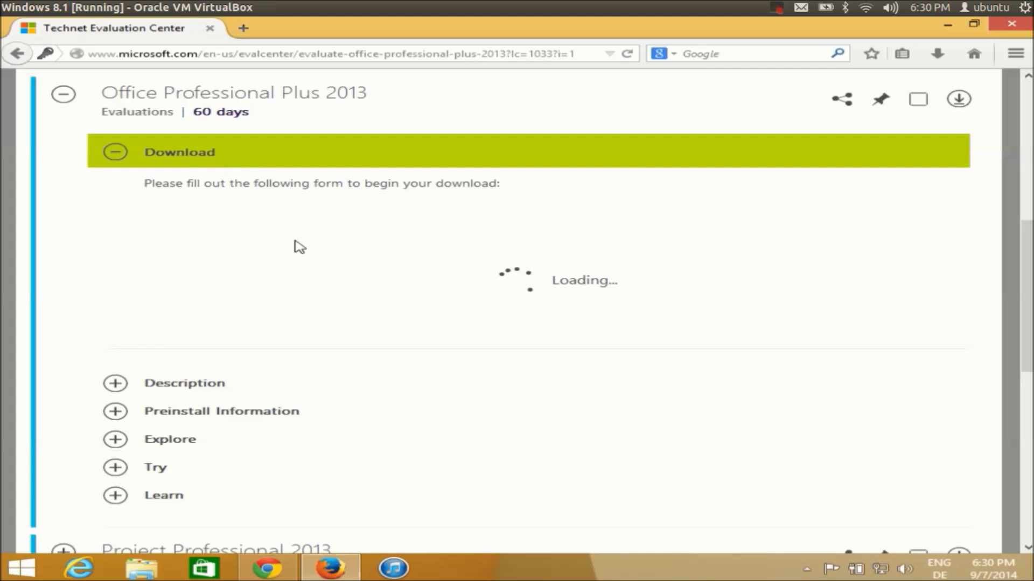
scroll(297, 240, down, 1)
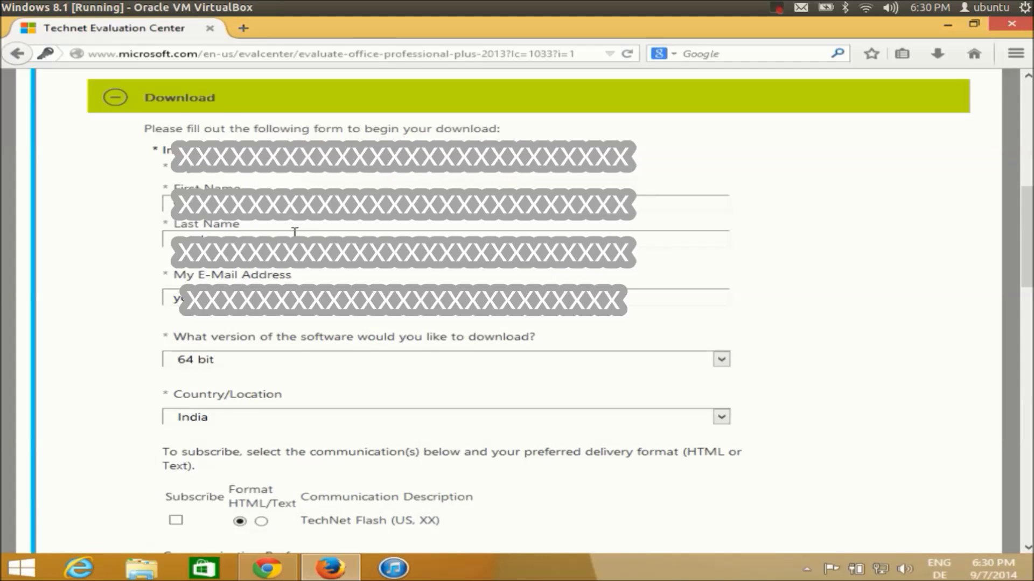
scroll(294, 231, down, 5)
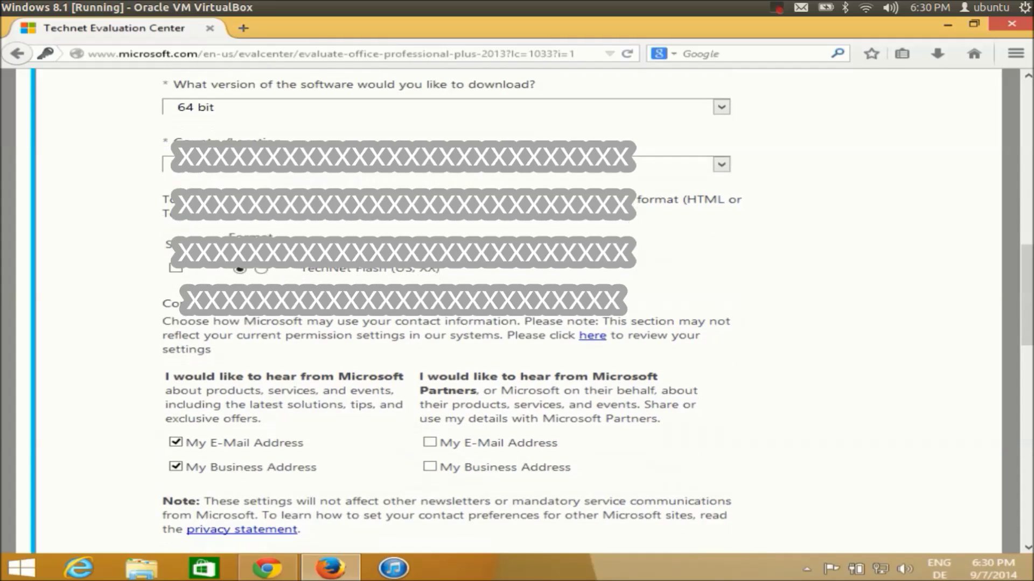
scroll(306, 223, up, 2)
scroll(305, 223, down, 2)
scroll(306, 224, down, 1)
click(334, 108)
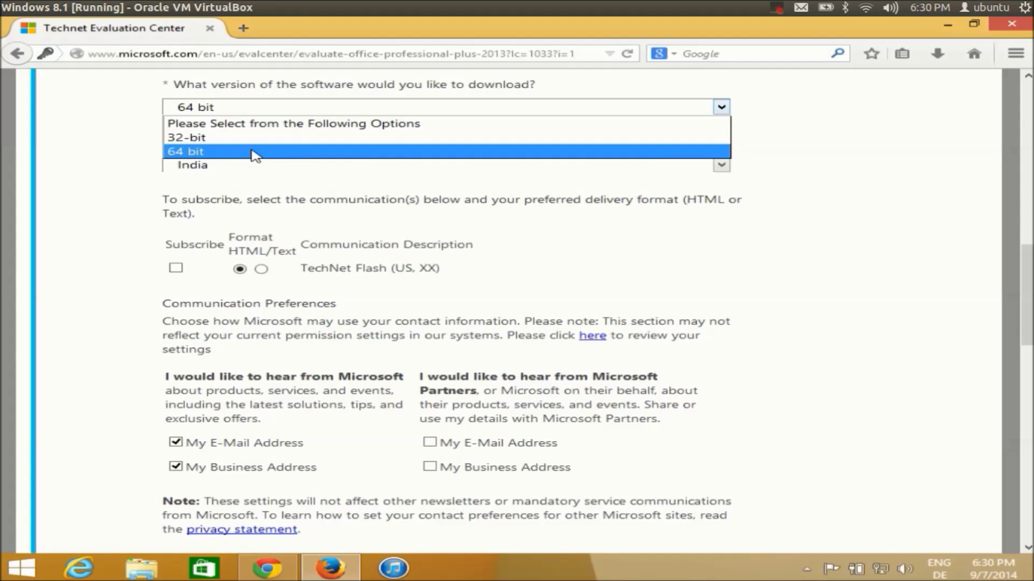
click(255, 156)
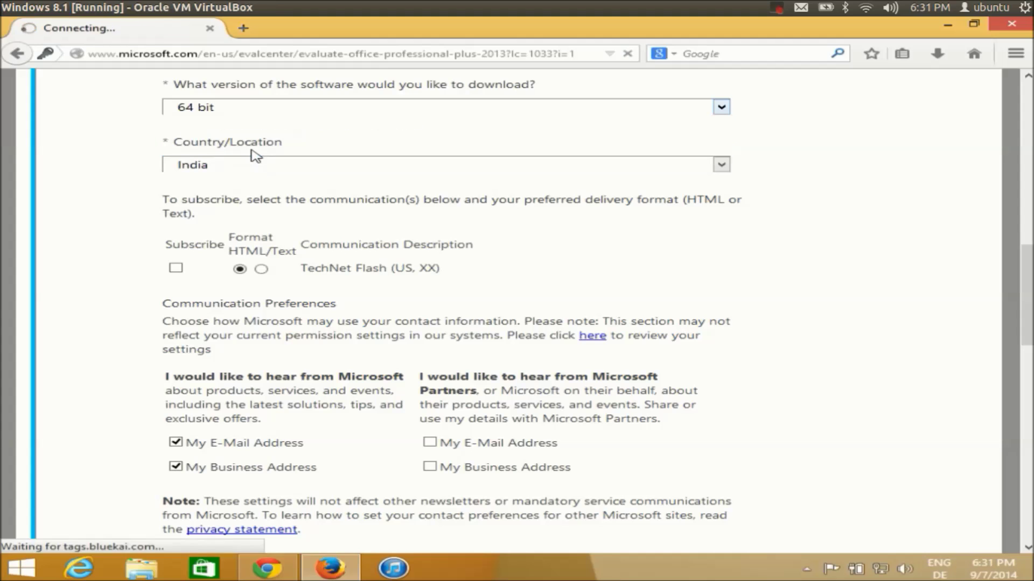
scroll(251, 145, down, 10)
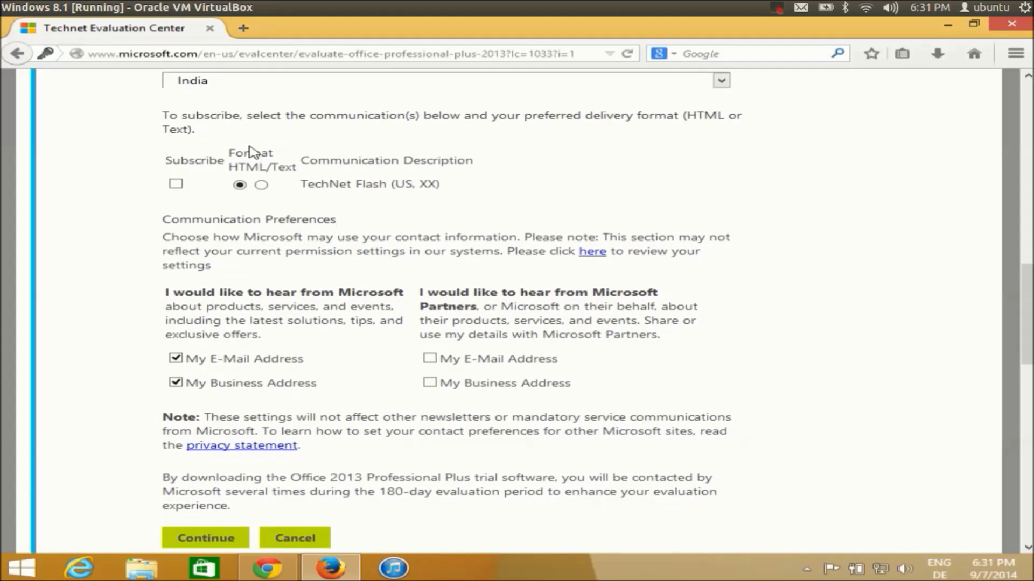
scroll(272, 212, up, 5)
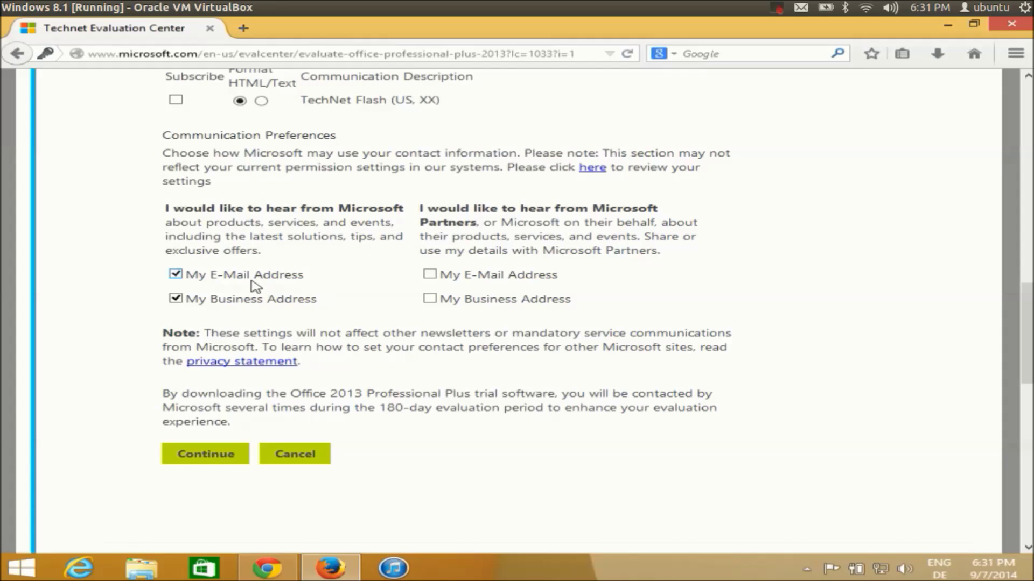
click(206, 457)
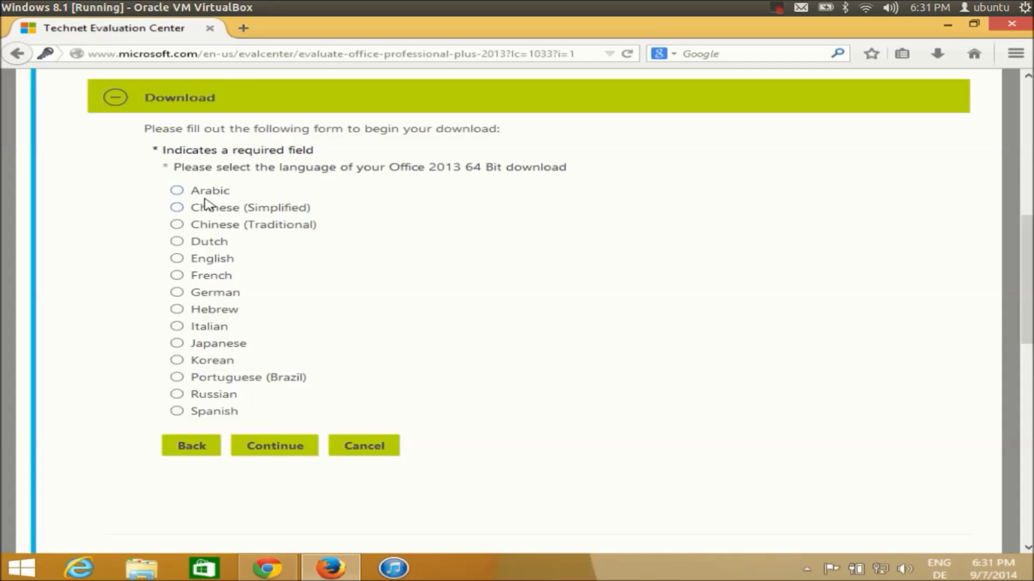
- Choose English as the download language, continue, and minimize Firefox to the desktop
click(177, 258)
click(271, 449)
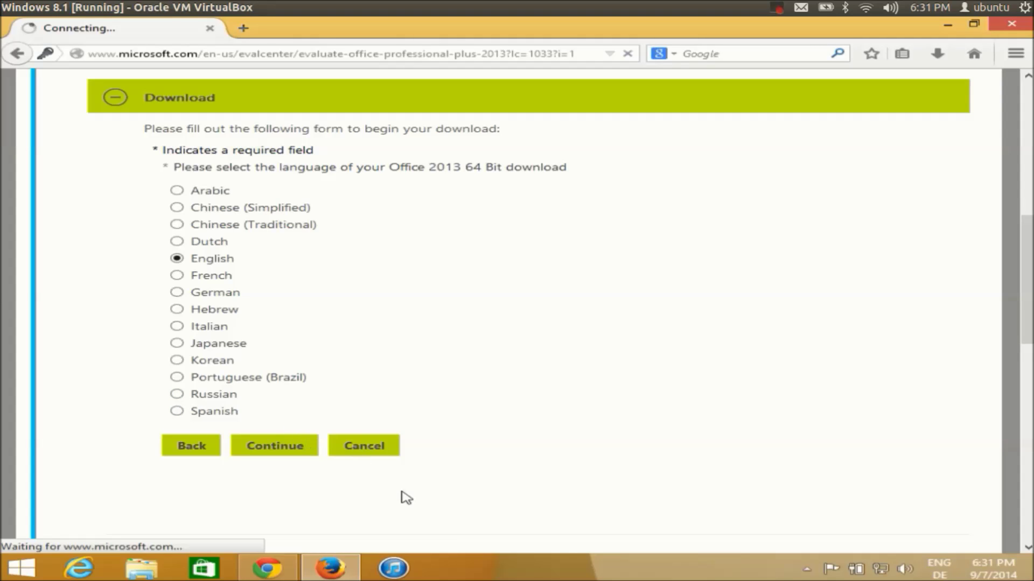
right_click(457, 563)
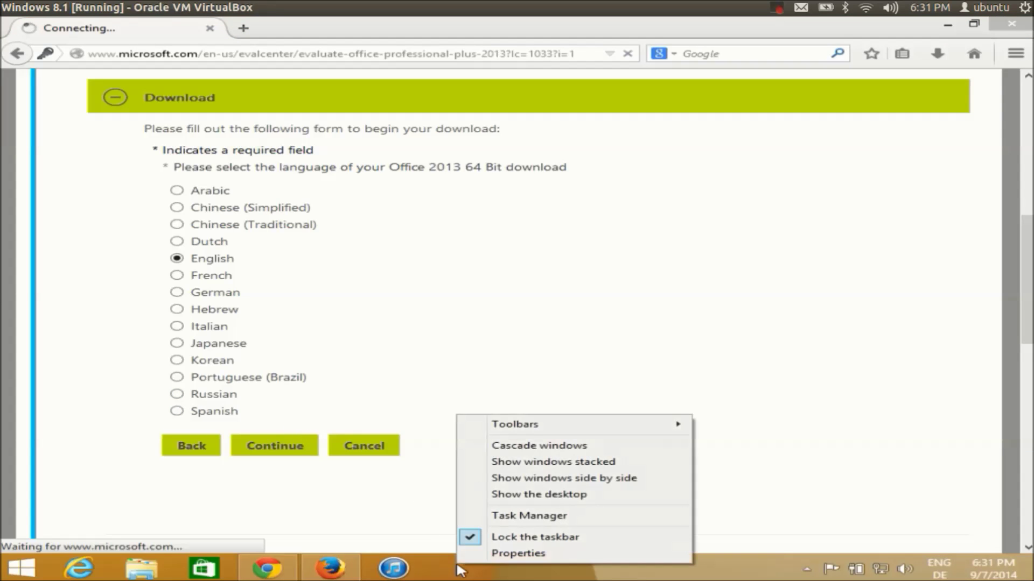
click(457, 563)
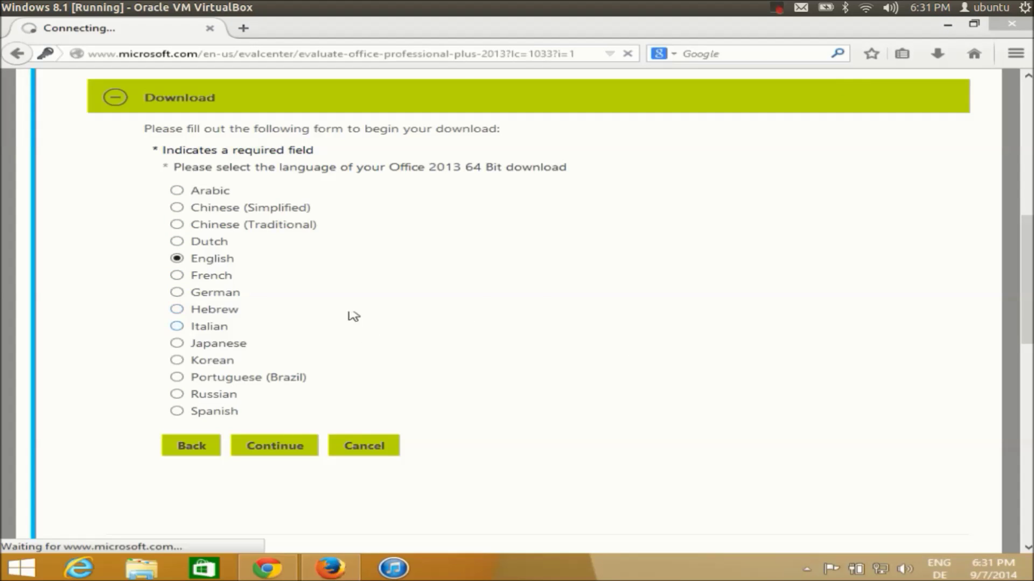
click(949, 25)
- Create a new desktop text document named 'offic key'
right_click(429, 175)
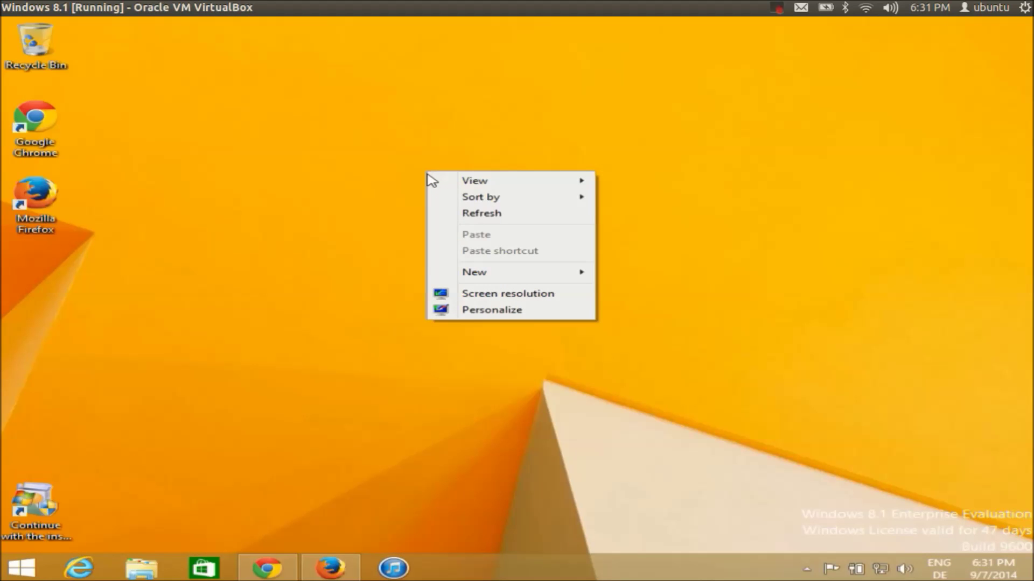
mouse_move(552, 278)
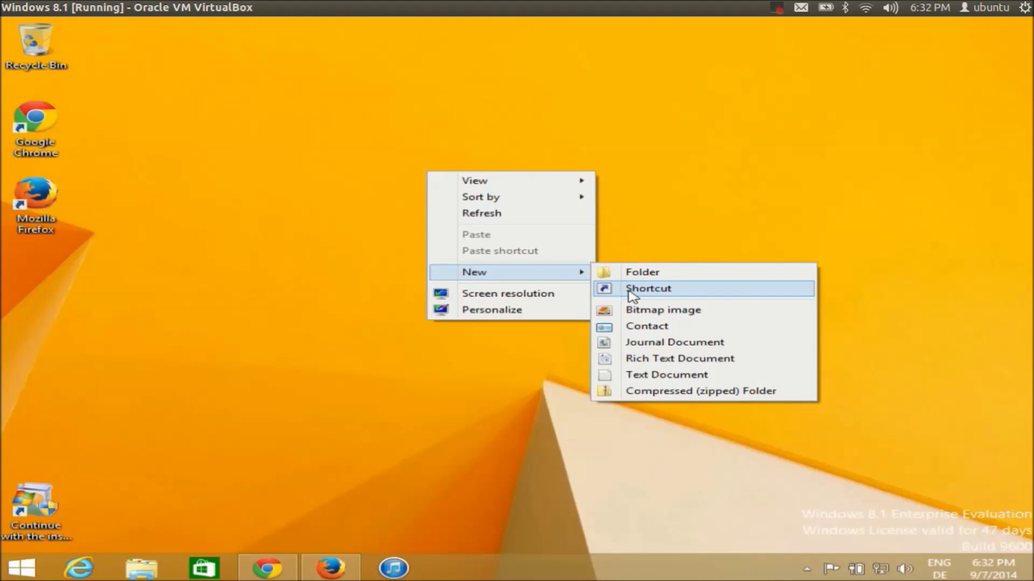
click(640, 379)
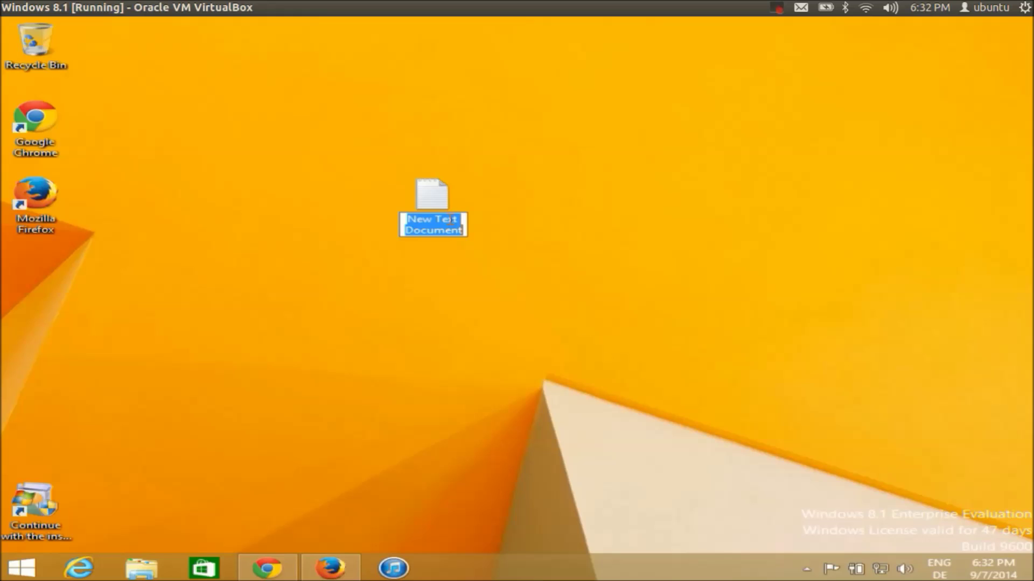
text(offi)
text(ke)
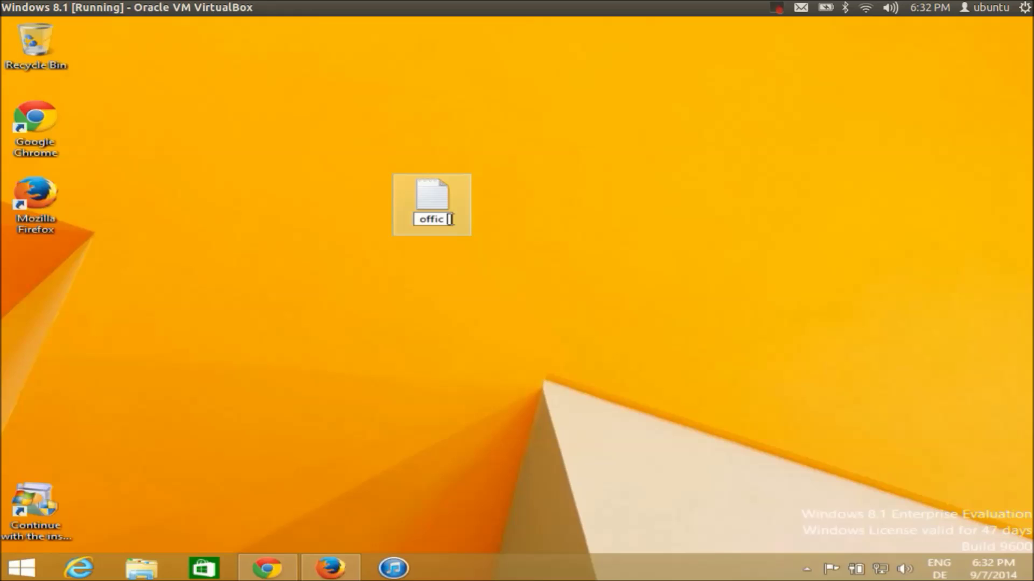
text(y)
click(454, 348)
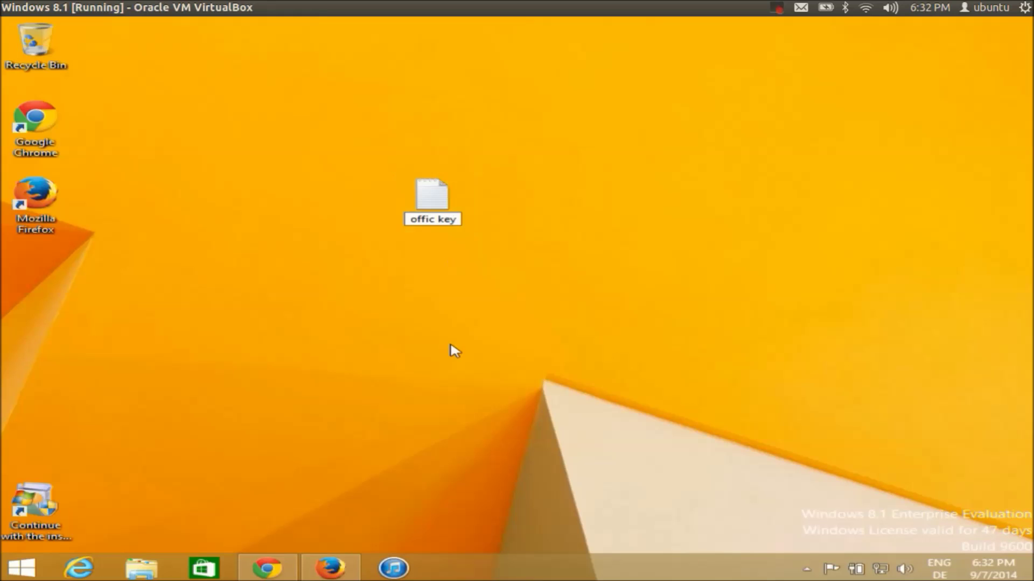
- Open 'offic key' in Notepad, paste the product key, and return to Firefox
double_click(429, 212)
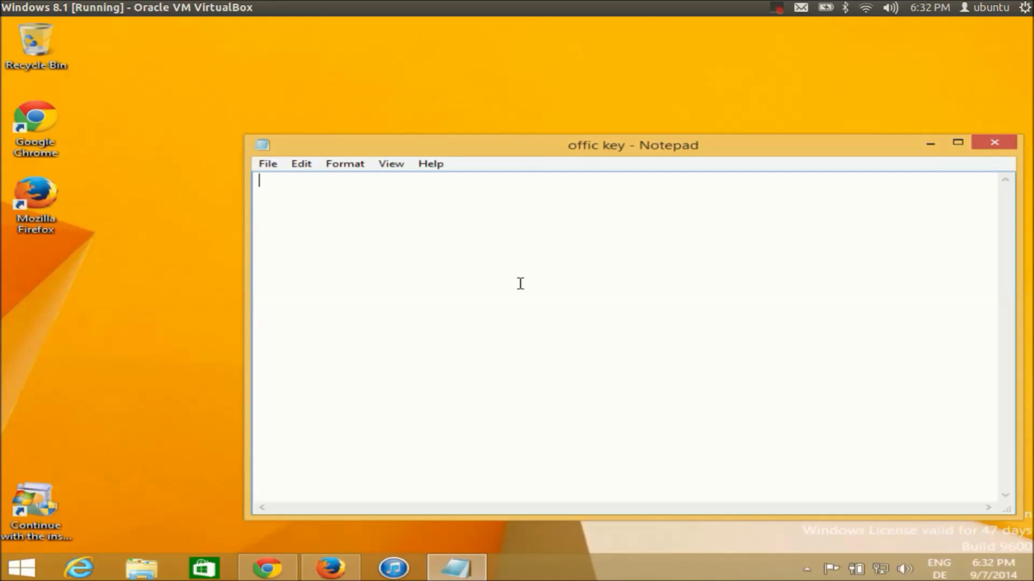
key(ctrl+v)
click(330, 568)
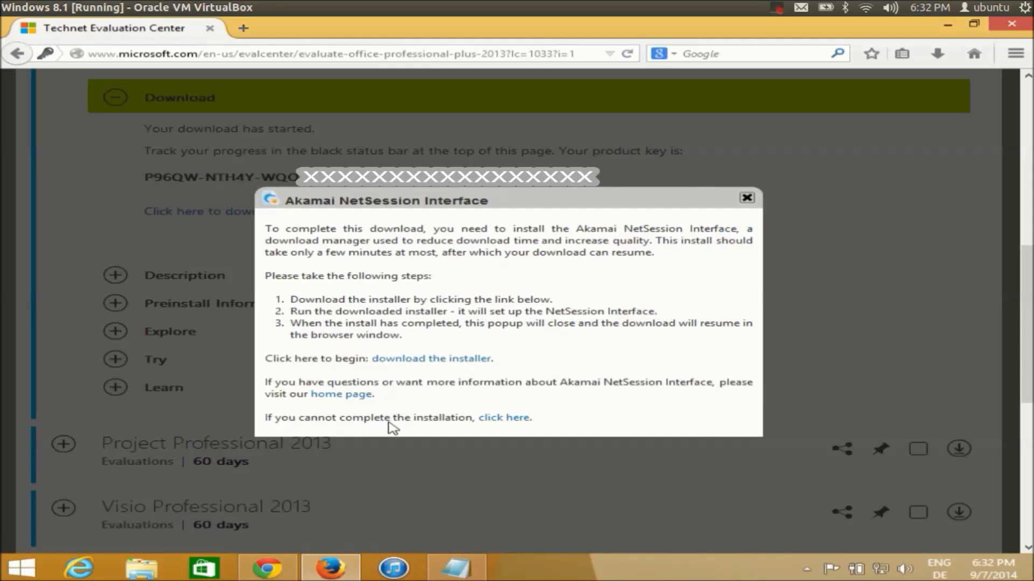
- Save the Akamai NetSession installer file and close the NetSession popup
click(410, 359)
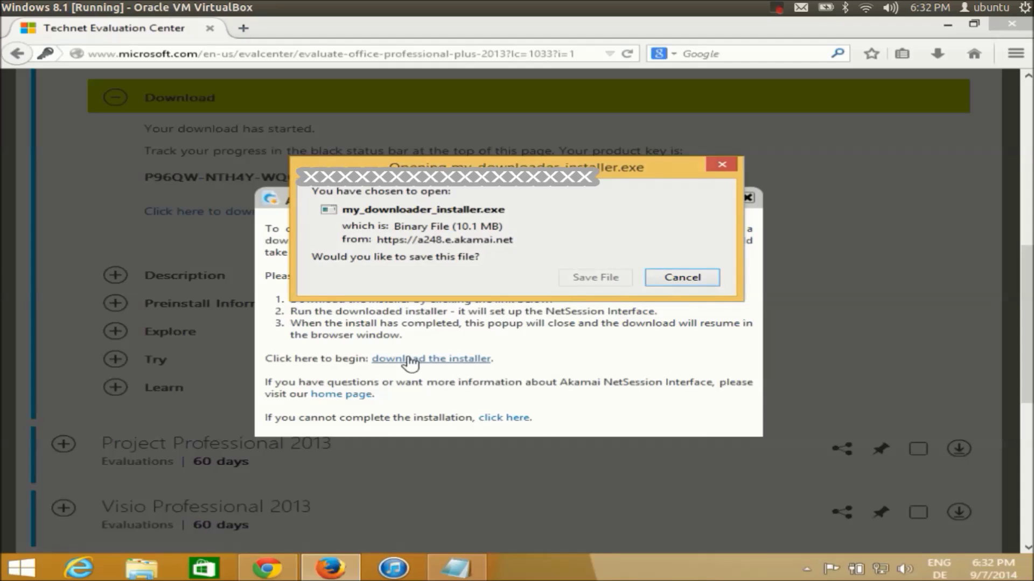
click(576, 281)
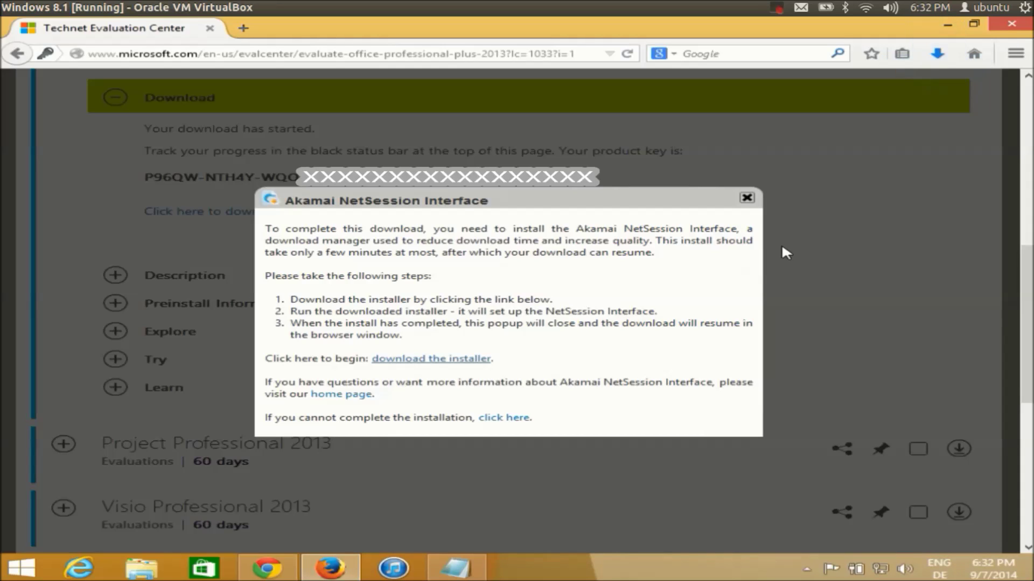
click(746, 198)
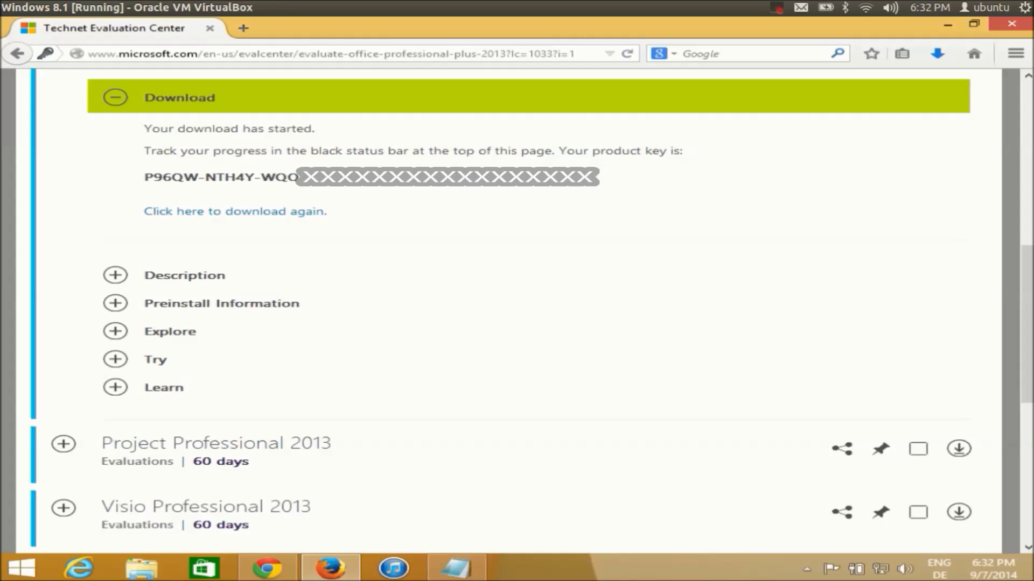
- Copy the product key from the page into the 'offic key' note, then view recent downloads
drag(323, 177, 149, 176)
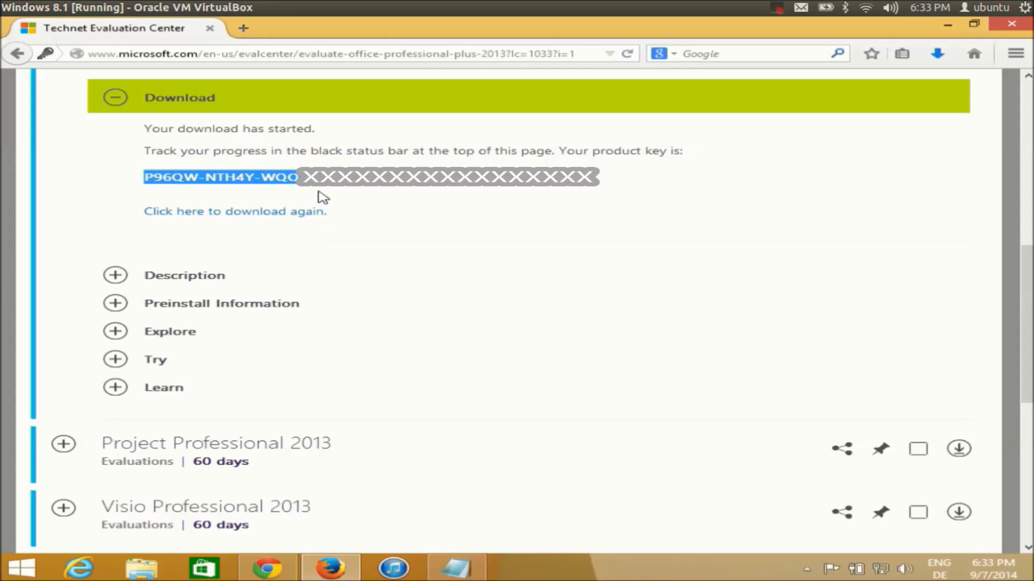
drag(301, 177, 149, 178)
click(463, 566)
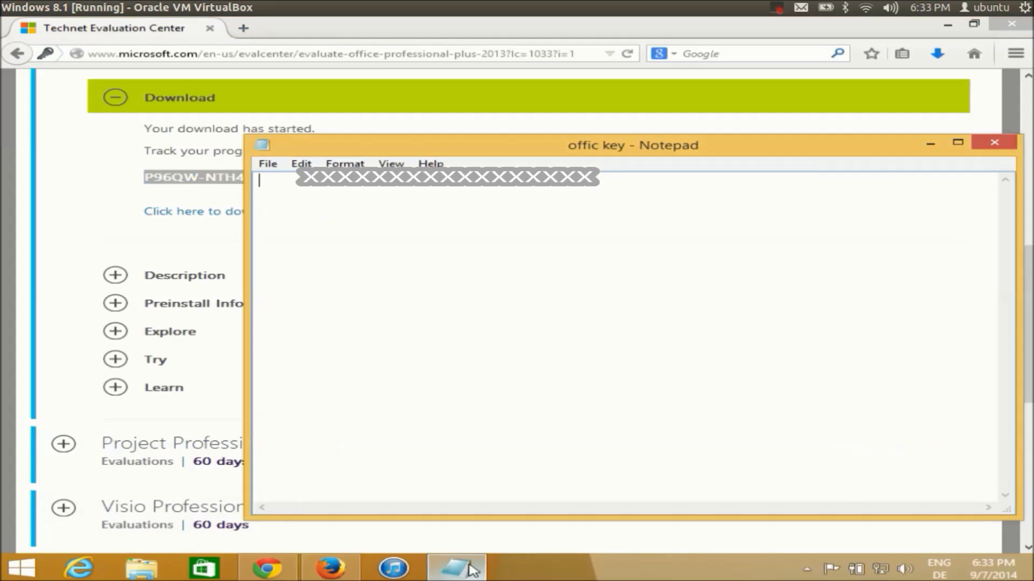
key(ctrl+v)
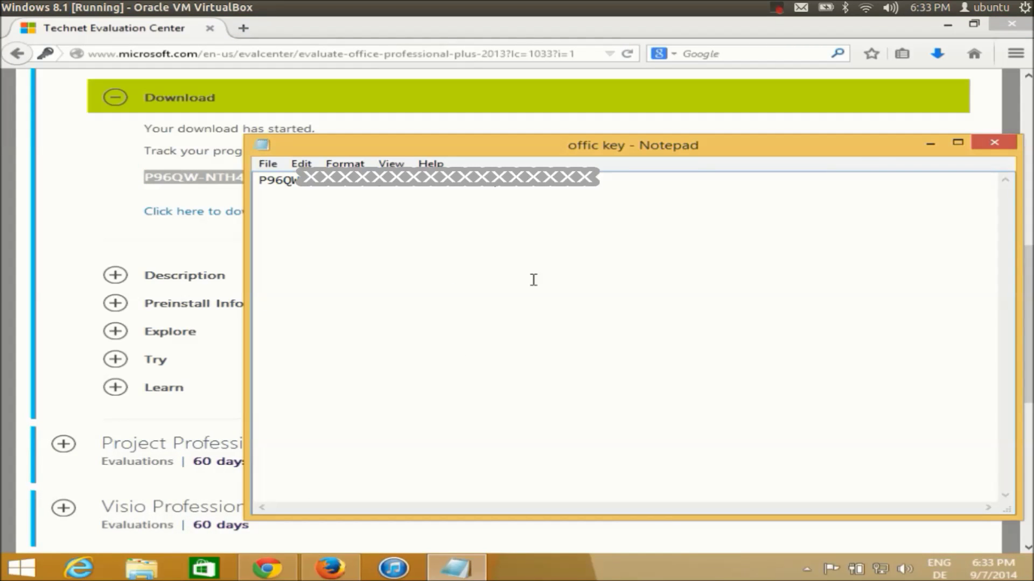
click(930, 143)
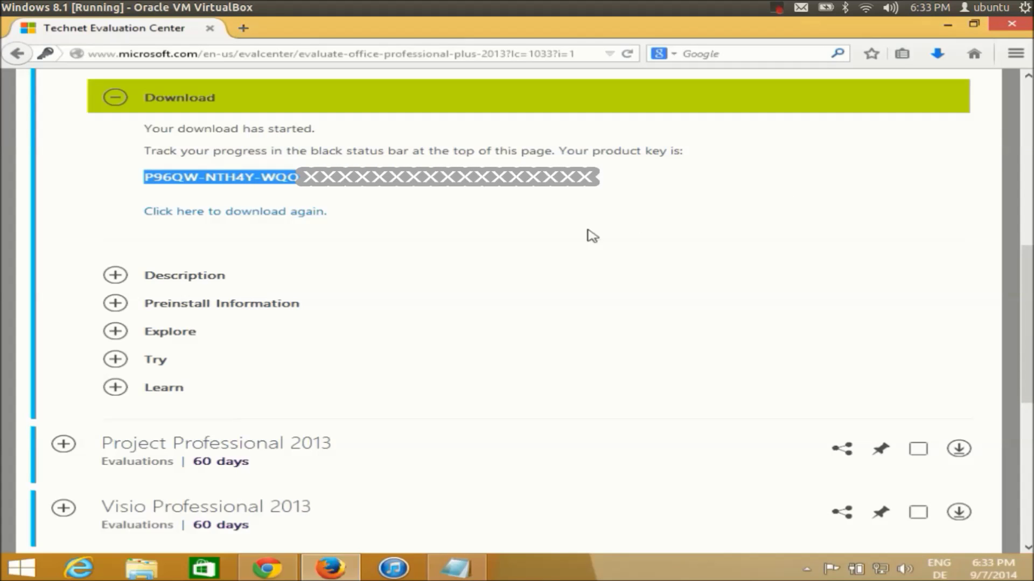
click(935, 56)
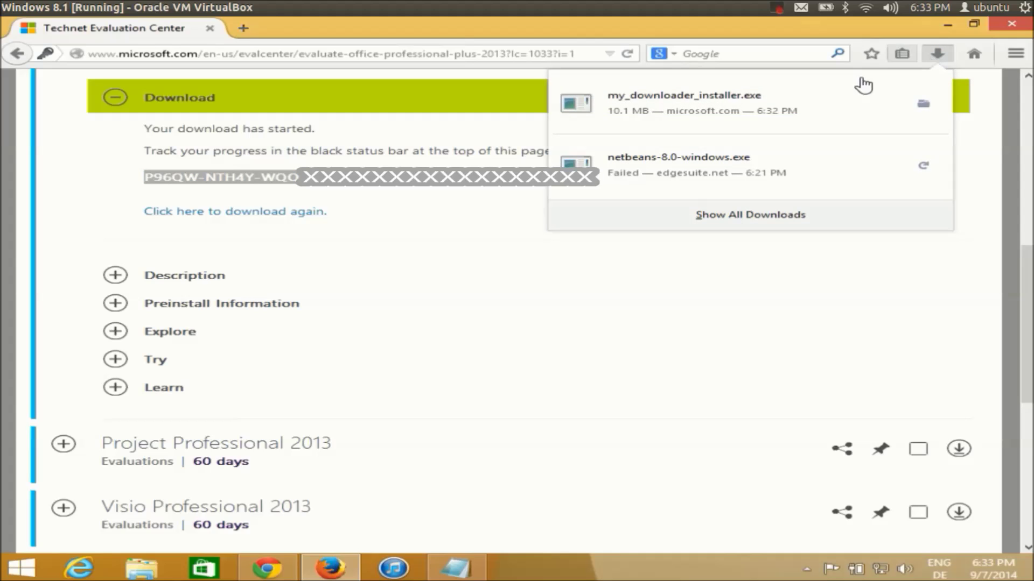
- Run the NetSession installer, accept the licence, allow firewall access, and close it when done
click(662, 103)
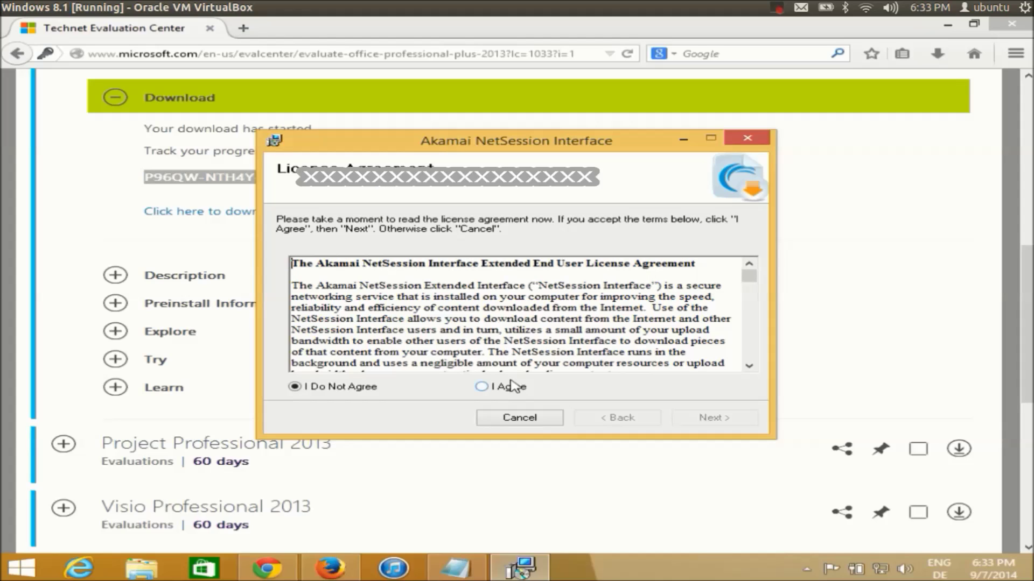
click(482, 387)
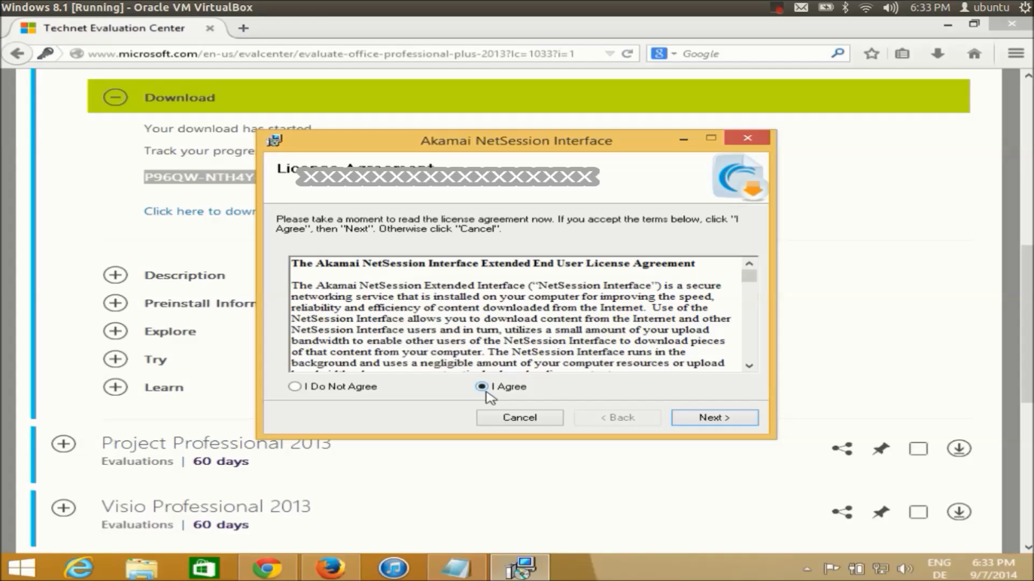
click(692, 419)
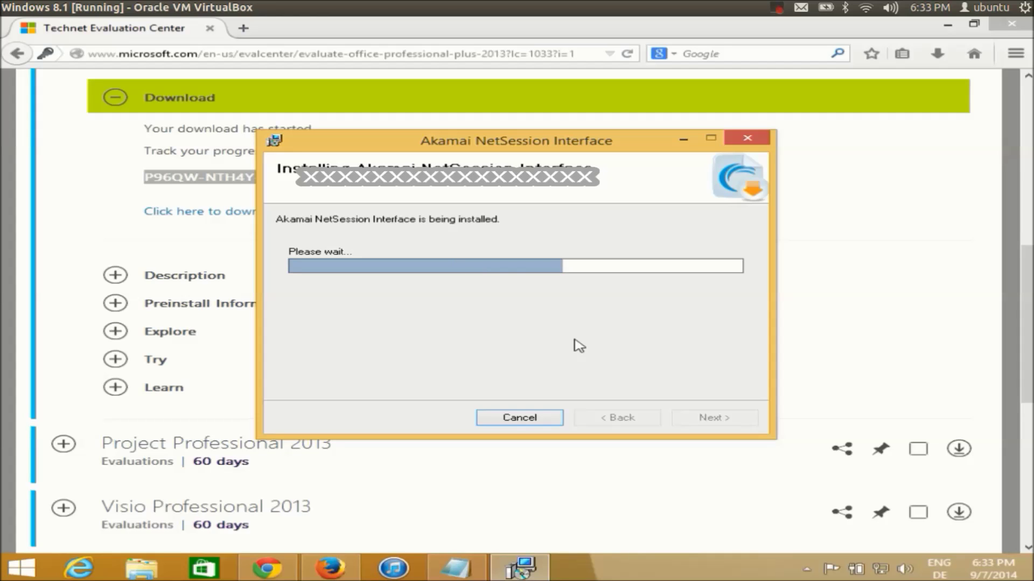
click(945, 28)
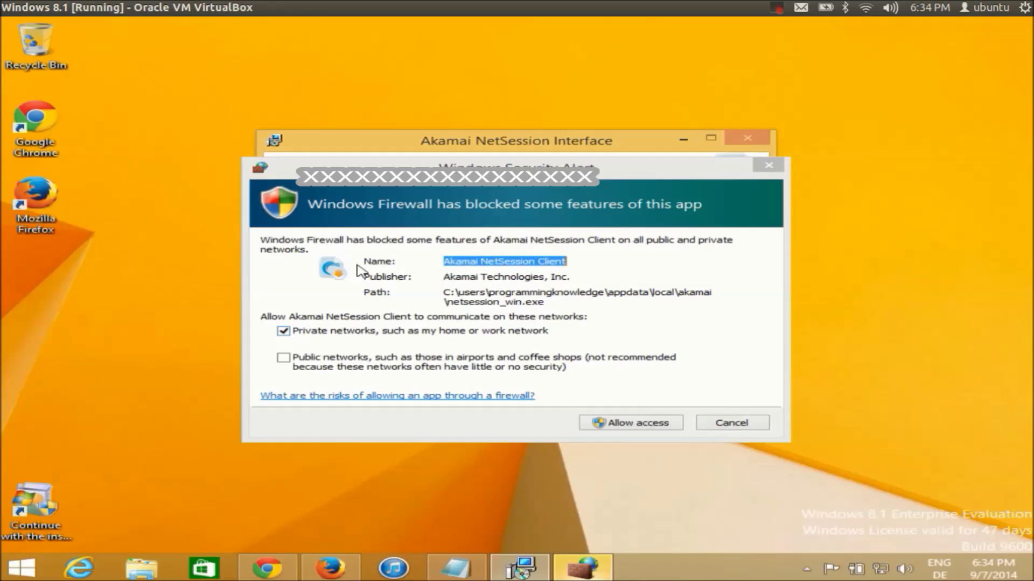
click(609, 428)
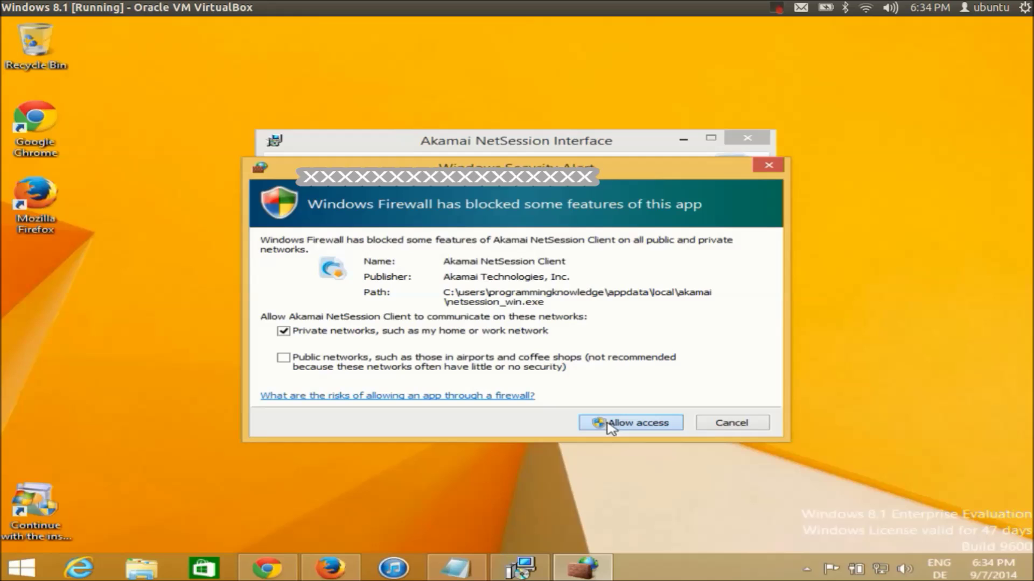
click(609, 423)
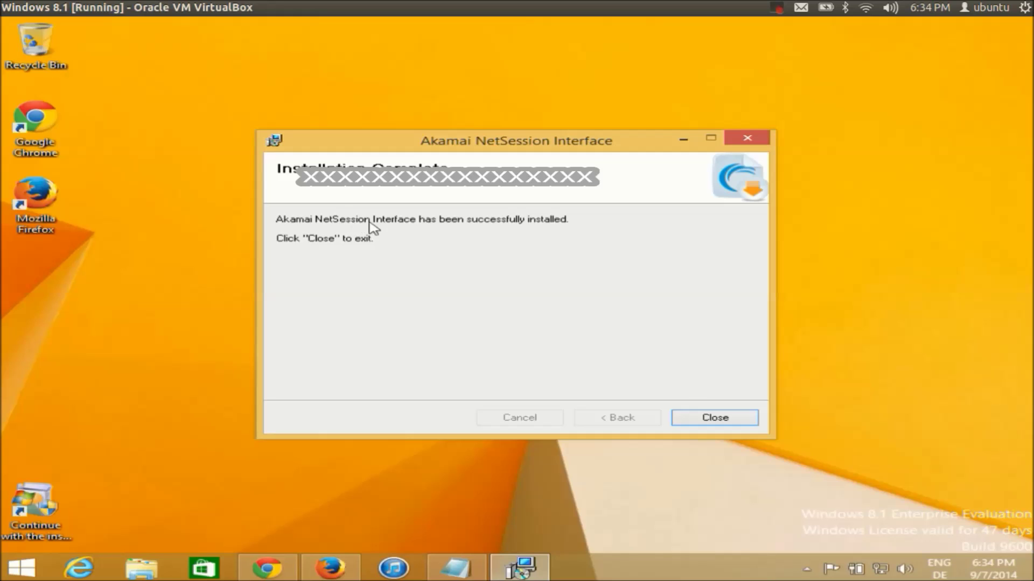
click(694, 419)
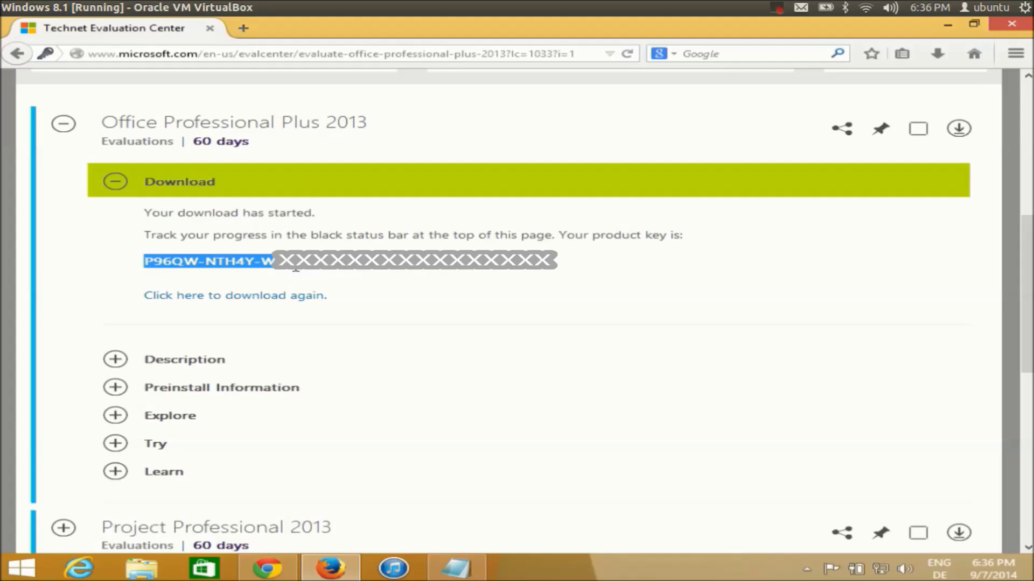
- Restart the Office download, re-register, confirm English, and save OfficeProfessionalPlus_x86_en-us to Documents
click(245, 295)
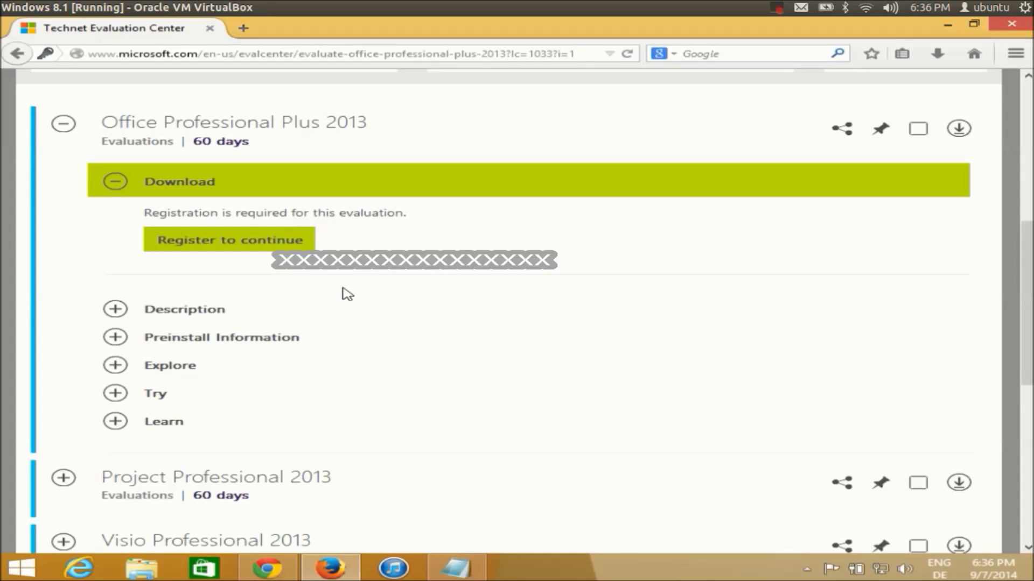
click(297, 241)
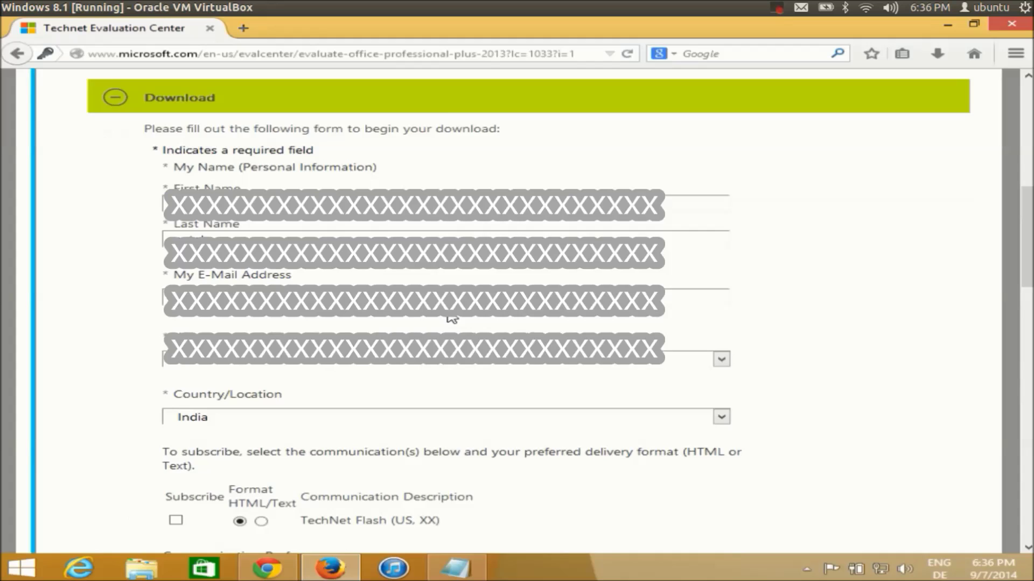
scroll(451, 318, down, 10)
click(205, 369)
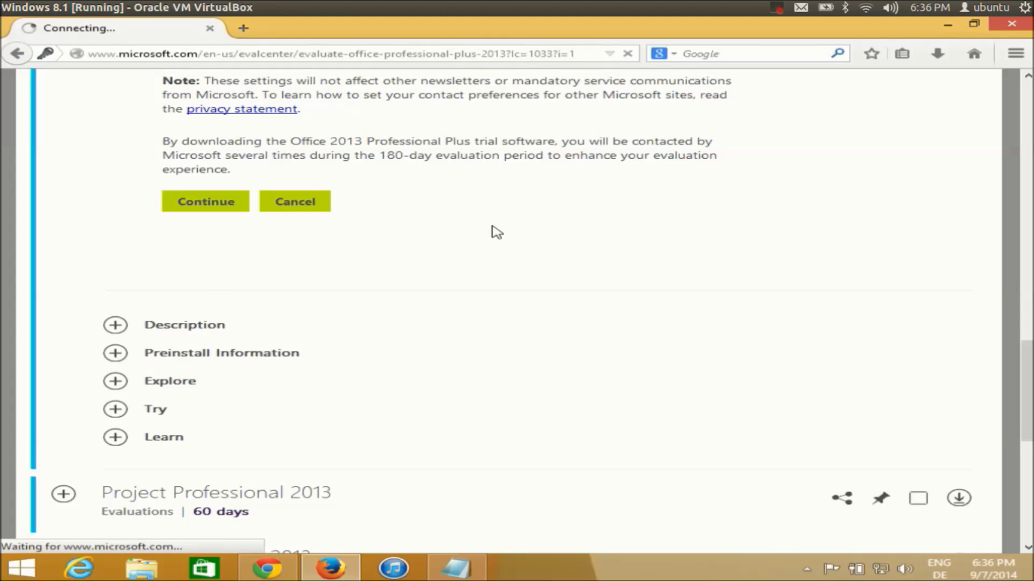
click(270, 446)
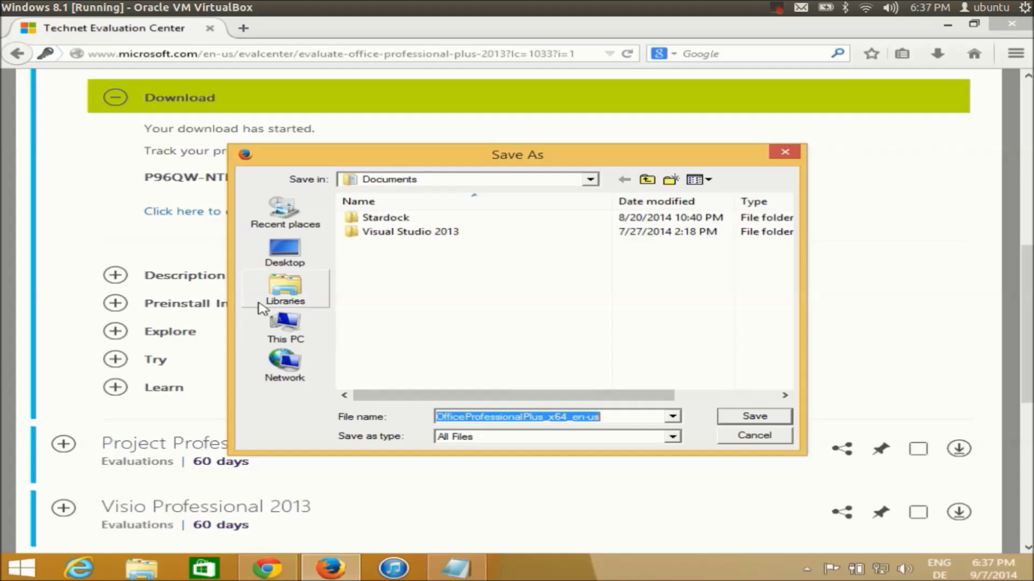
click(410, 274)
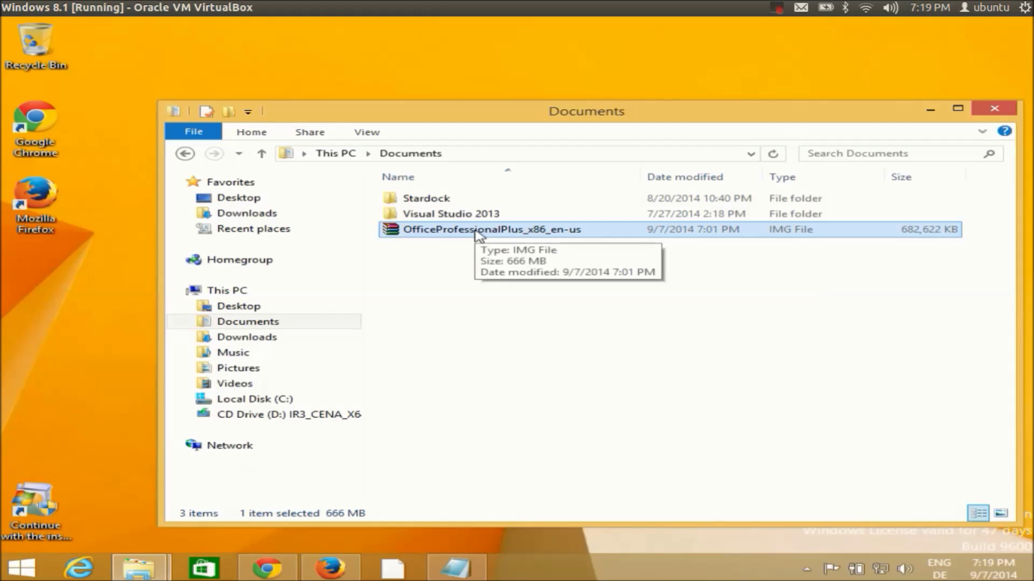
- Open the Office image file in WinRAR, move its window, then close it
right_click(475, 231)
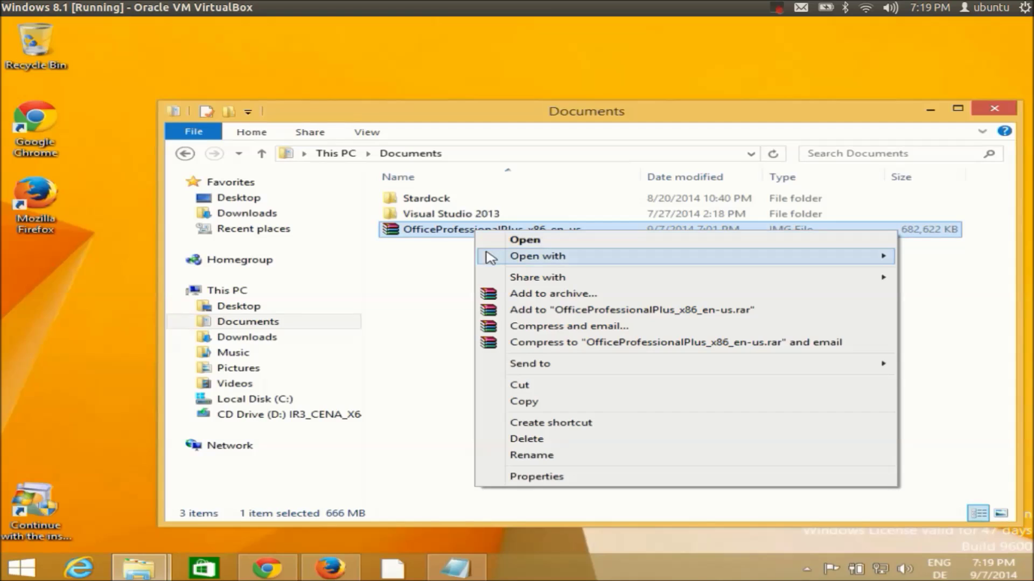
mouse_move(499, 253)
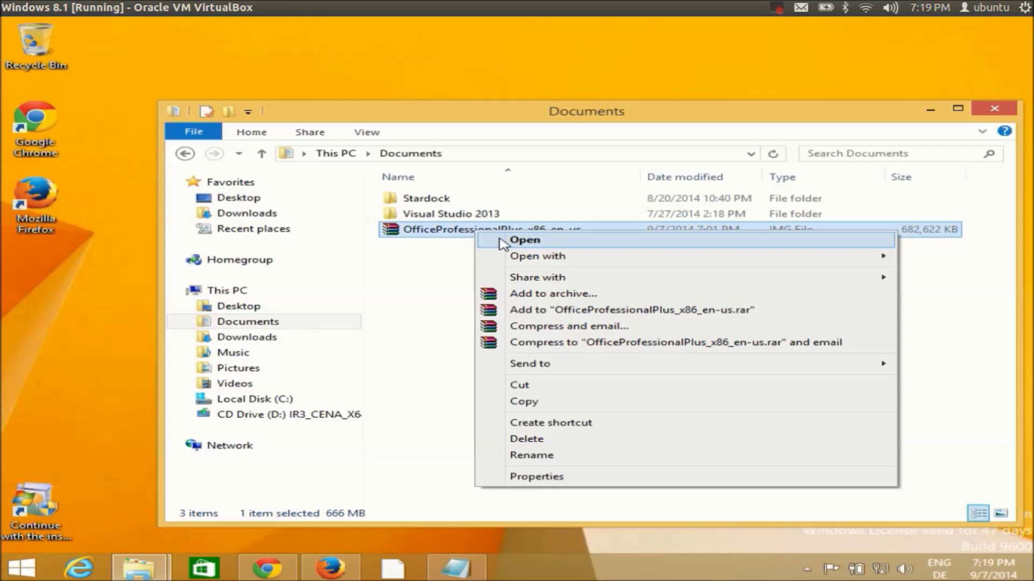
click(434, 283)
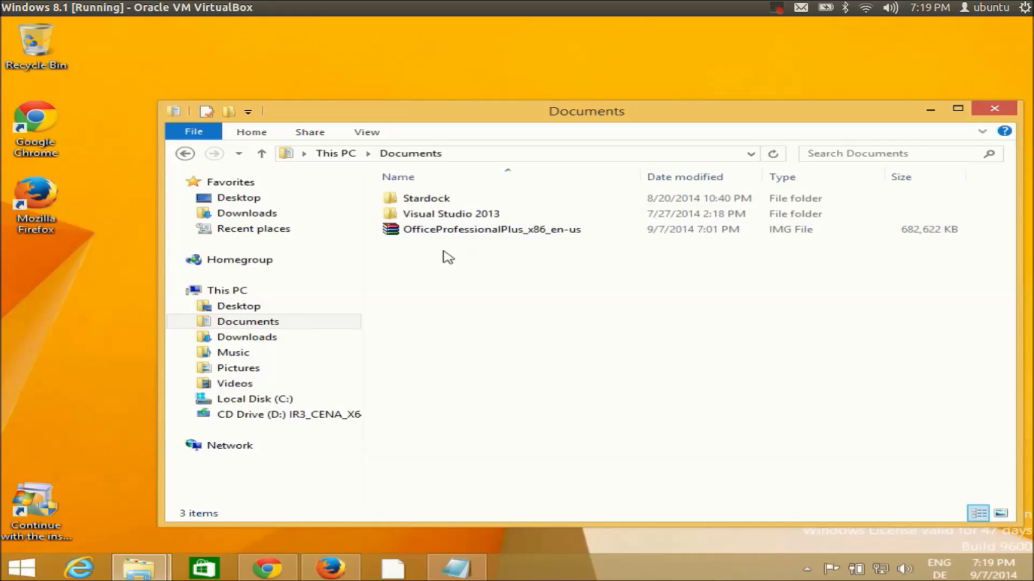
right_click(457, 237)
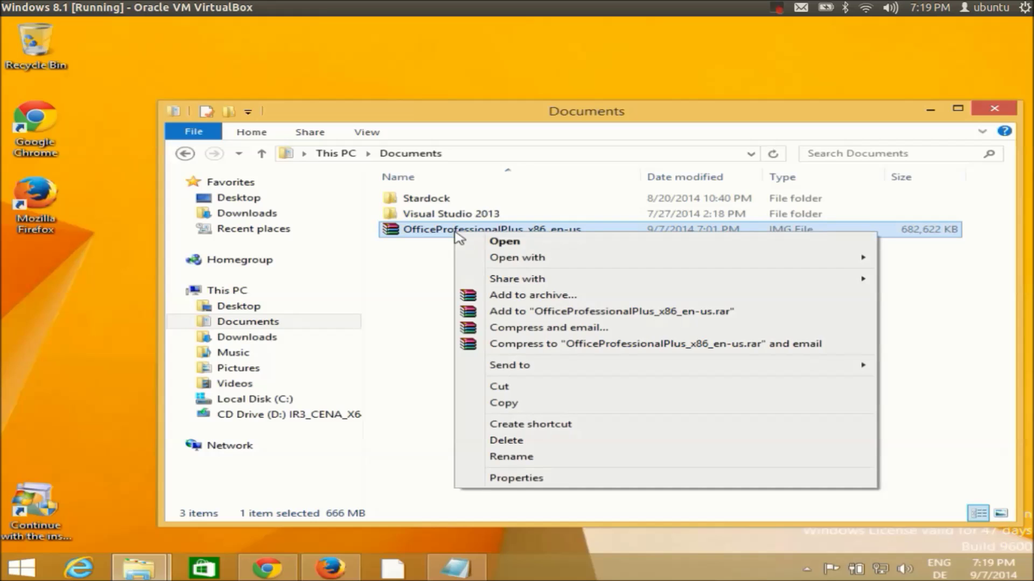
click(470, 245)
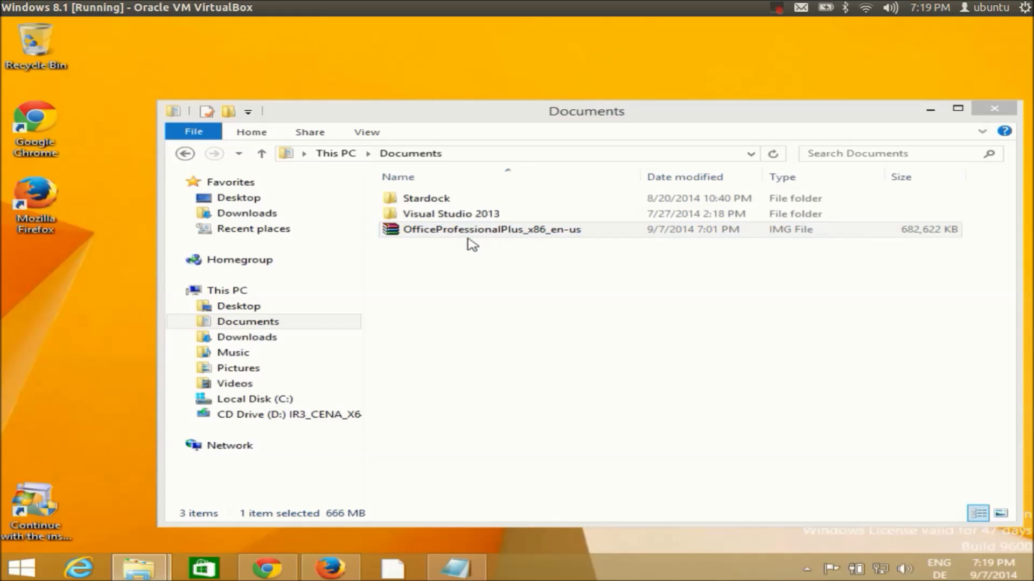
drag(475, 78, 626, 92)
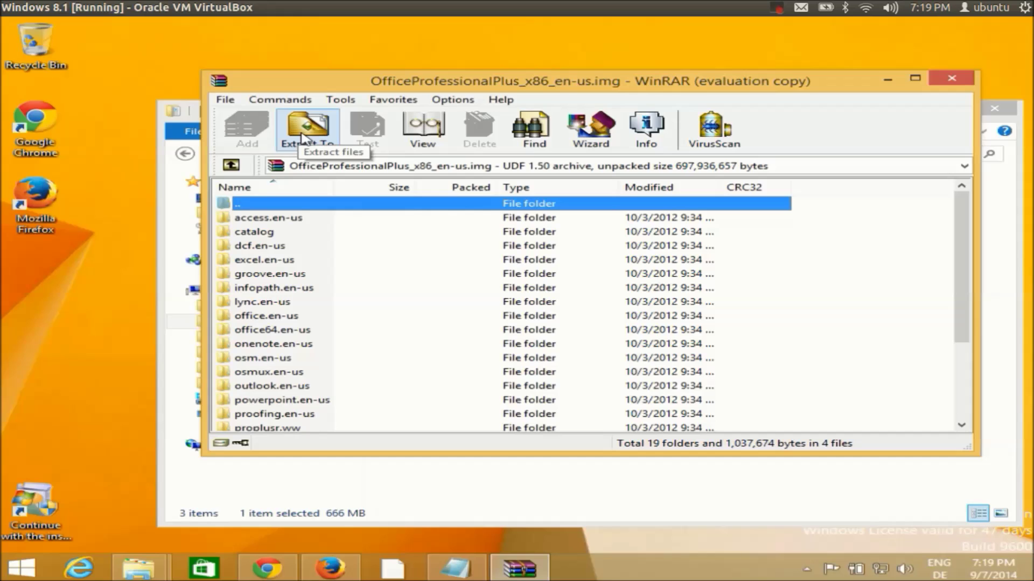
click(948, 80)
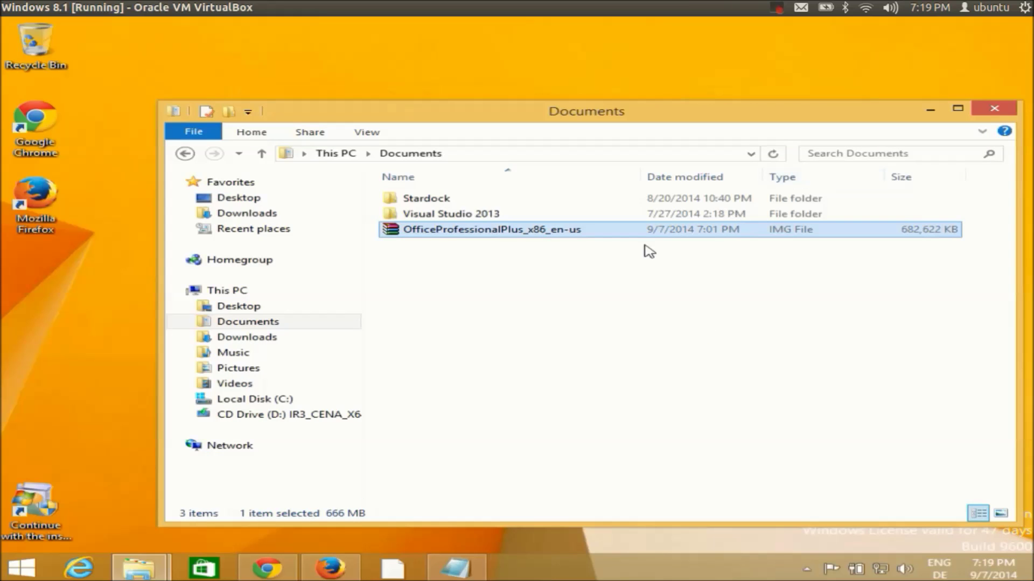
- Create a new folder named 'office' in Documents and select the Office image file
right_click(477, 299)
mouse_move(669, 476)
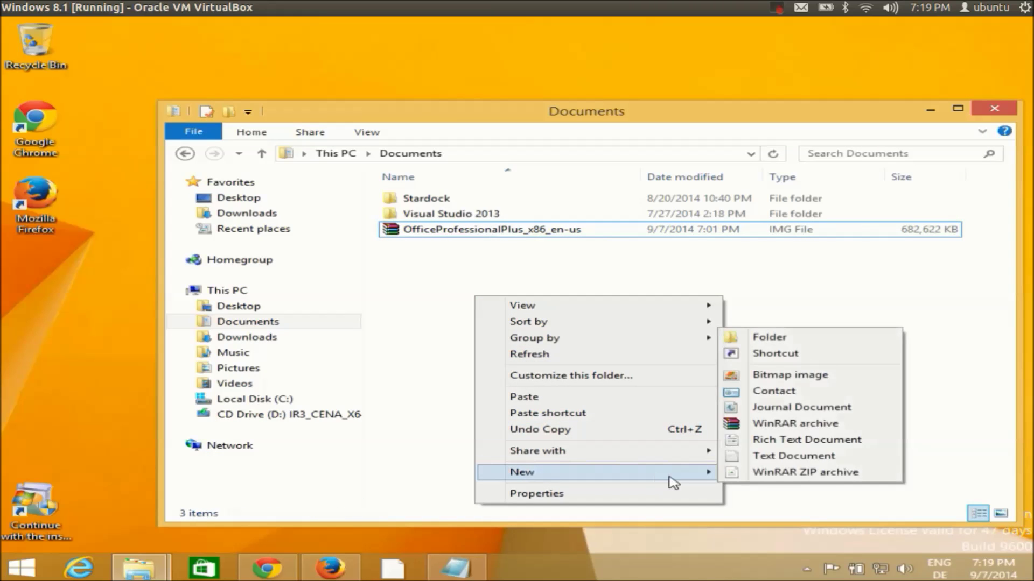
click(751, 339)
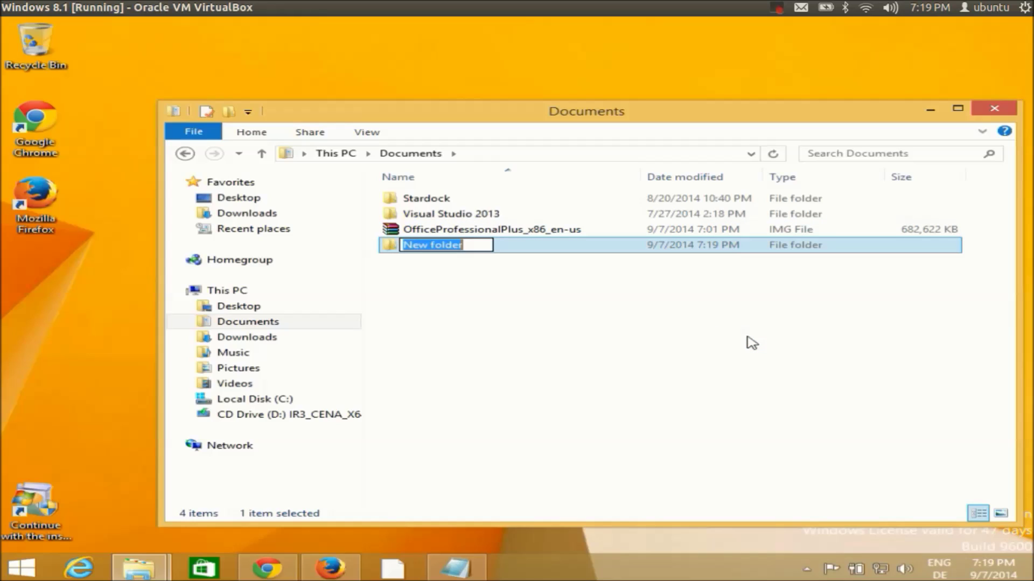
text(office)
click(532, 381)
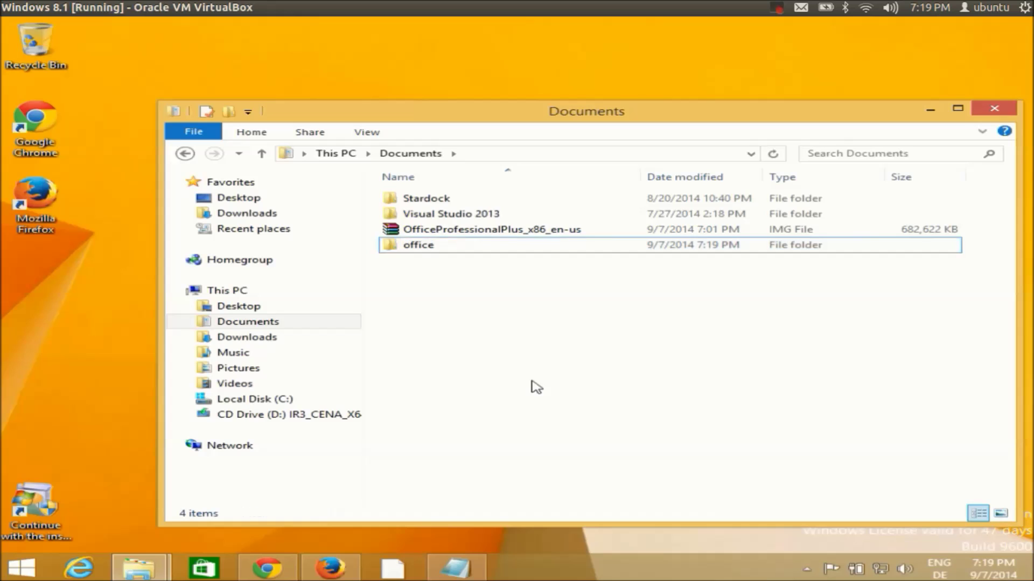
click(426, 233)
- Extract the OfficeProfessionalPlus_x86_en-us image with WinRAR into Documents\office
right_click(426, 233)
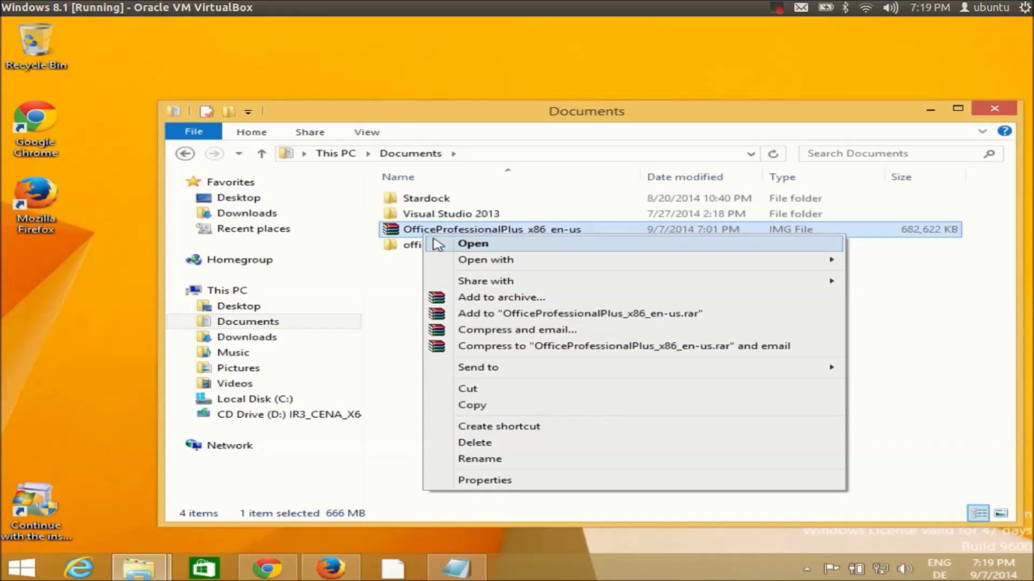
click(468, 244)
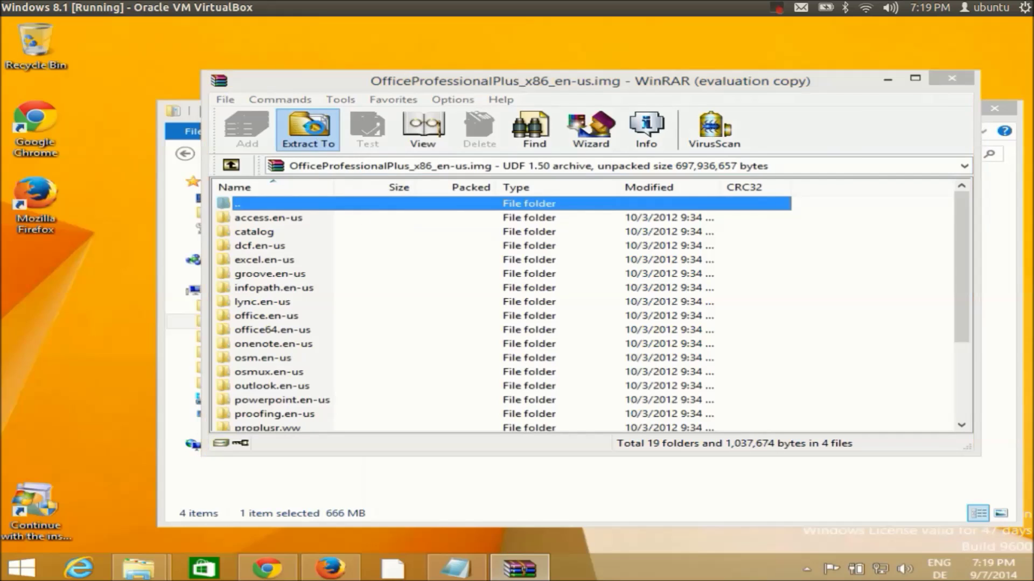
click(308, 129)
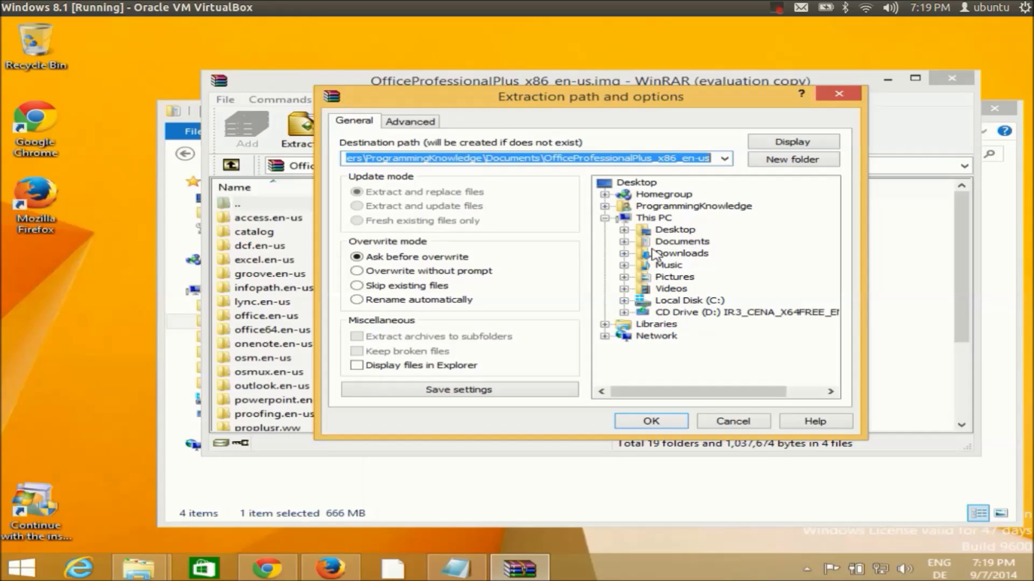
click(624, 241)
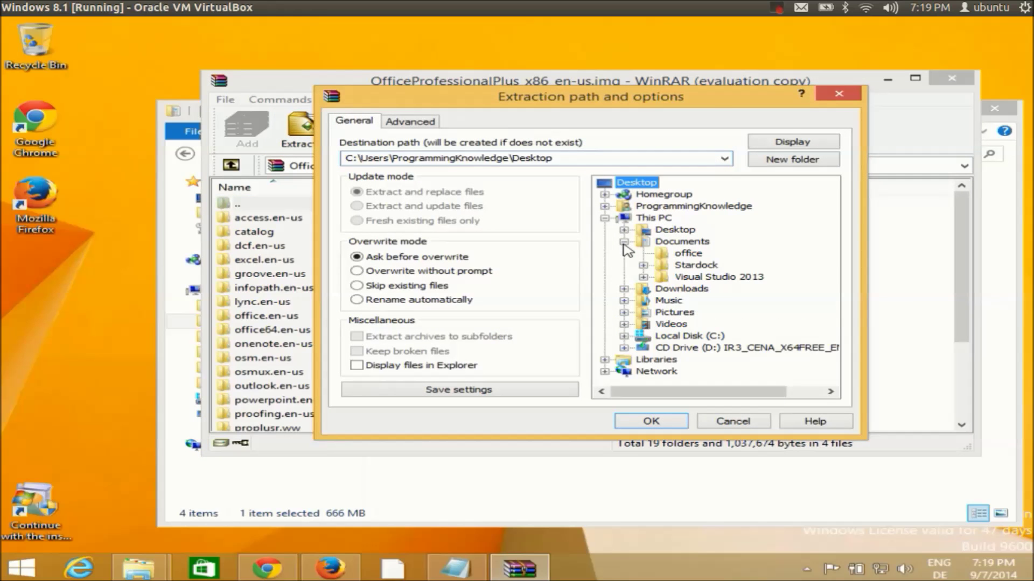
click(687, 254)
click(663, 422)
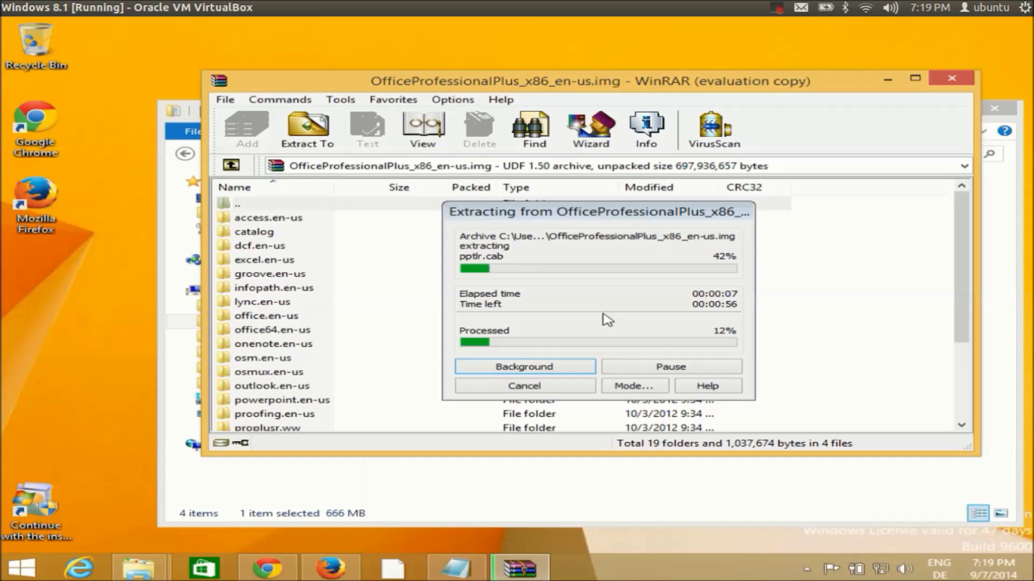
click(777, 7)
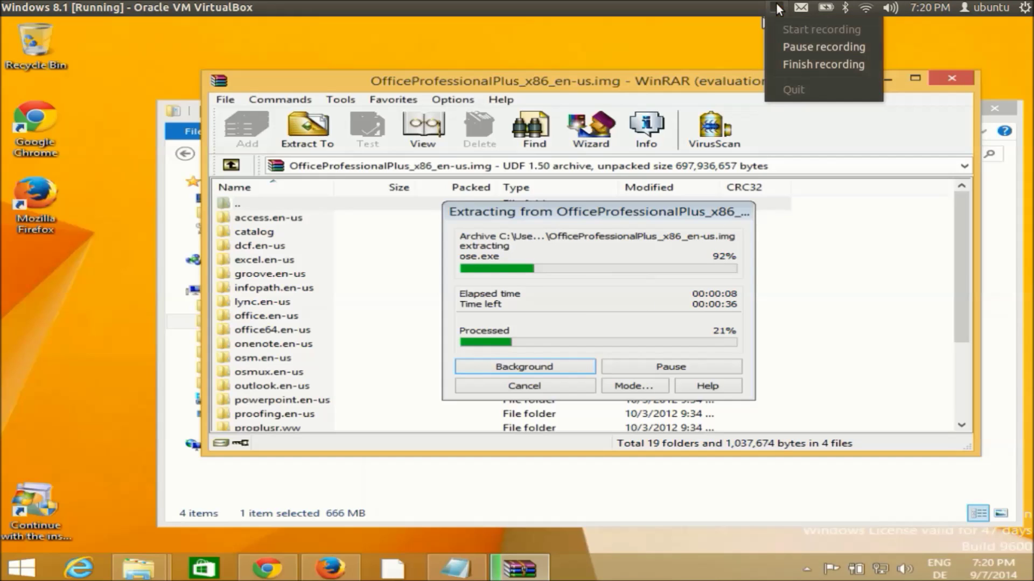
click(781, 43)
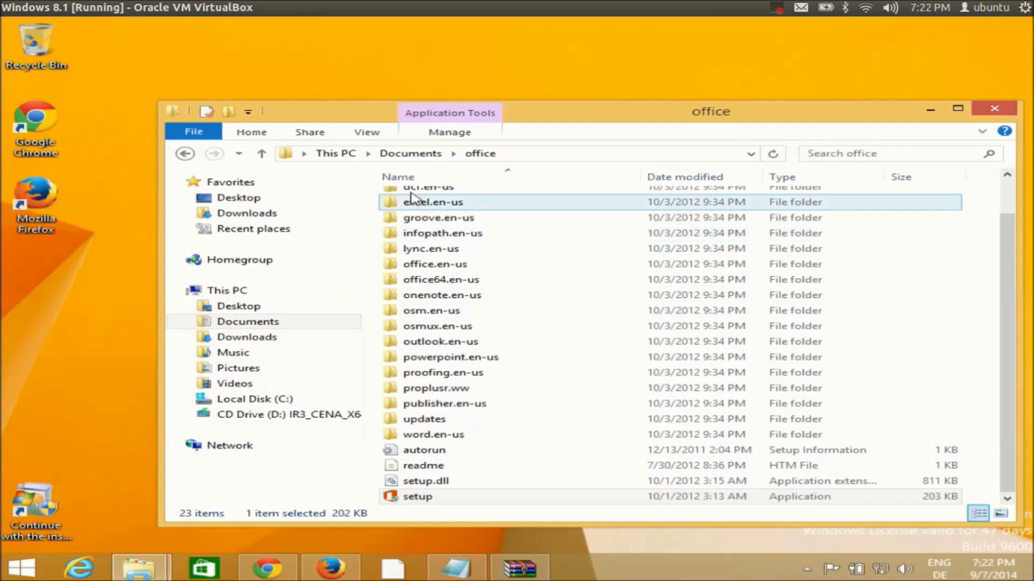
- Open the office folder from Documents and run its setup application
click(414, 155)
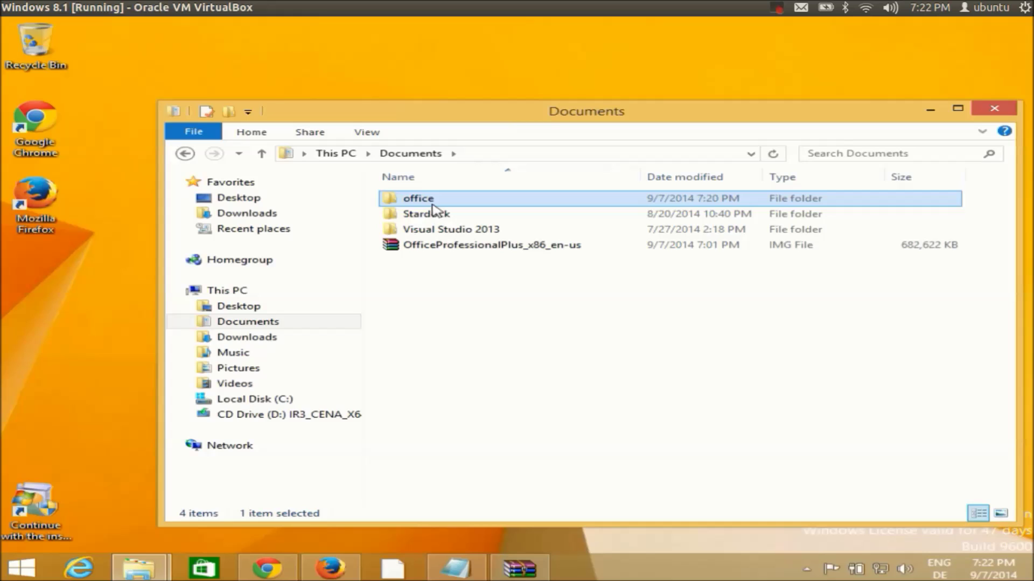
click(416, 199)
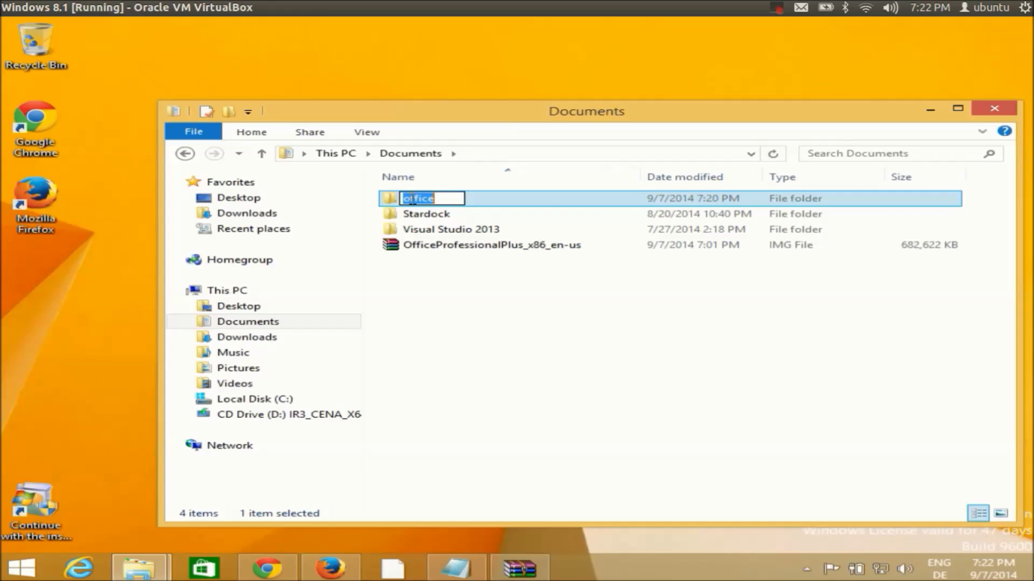
click(393, 214)
click(387, 199)
double_click(386, 200)
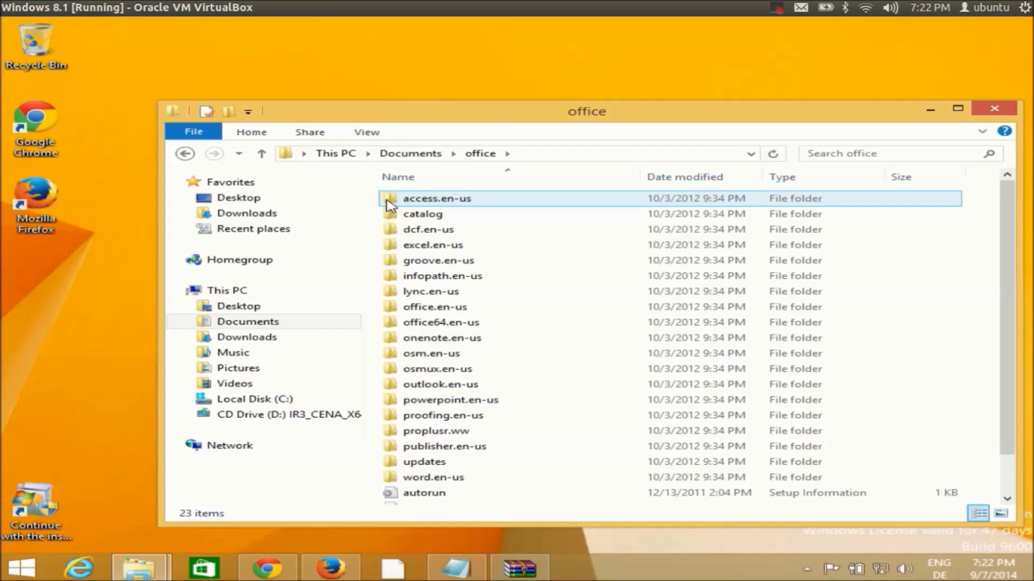
scroll(438, 351, down, 1)
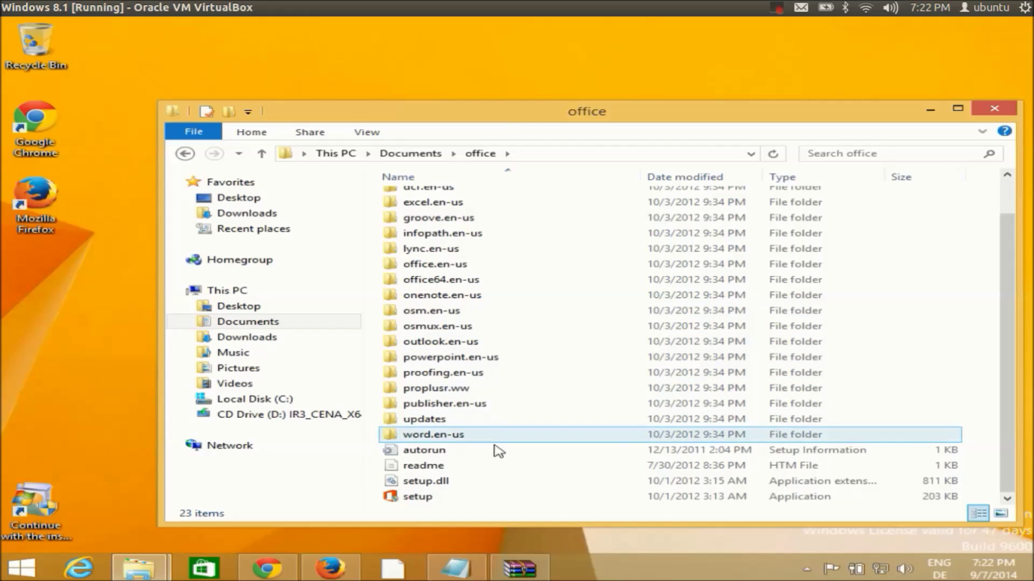
click(418, 498)
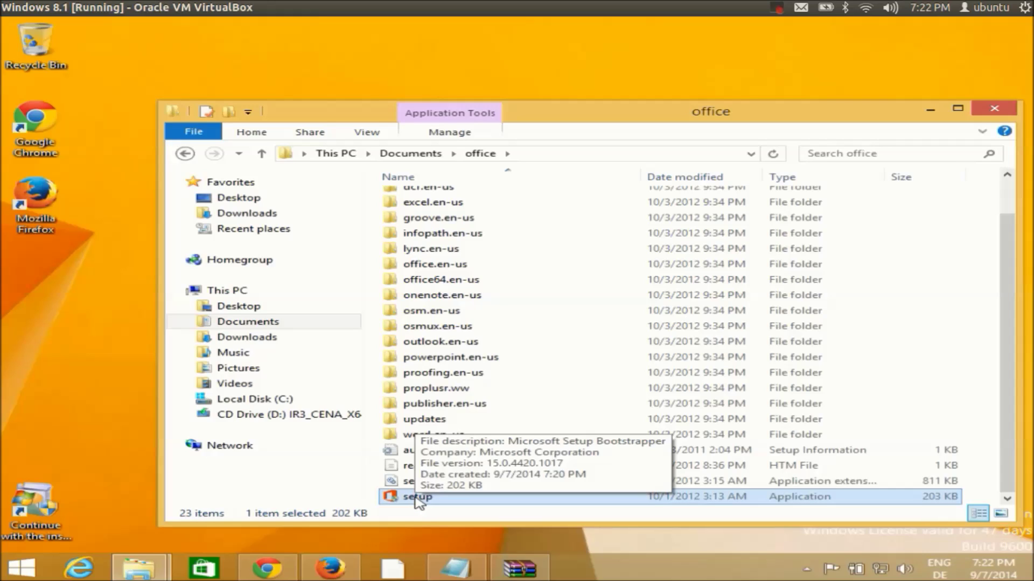
double_click(418, 497)
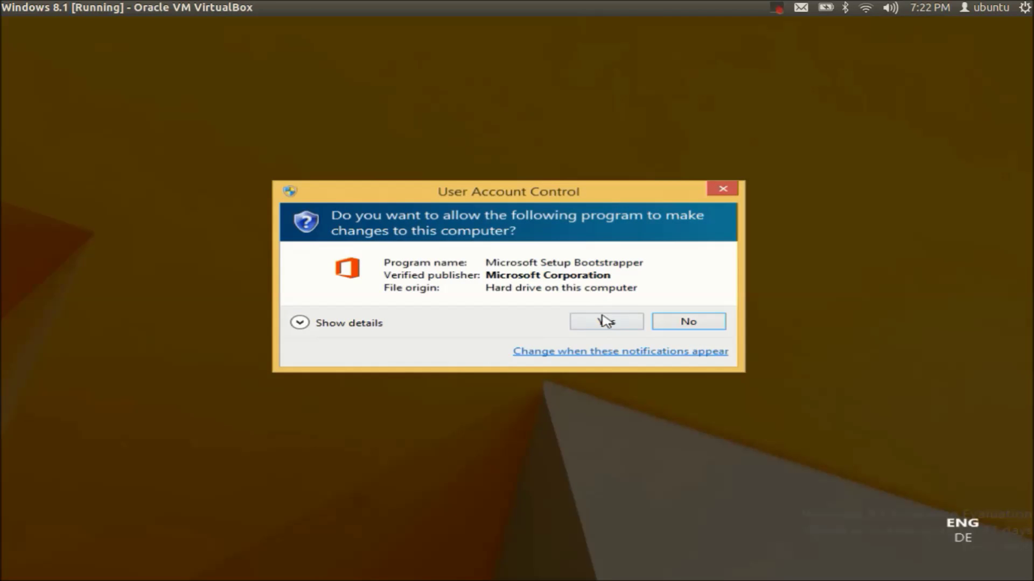
- Approve the UAC prompt, accept the license terms, and install Office with default options
click(605, 322)
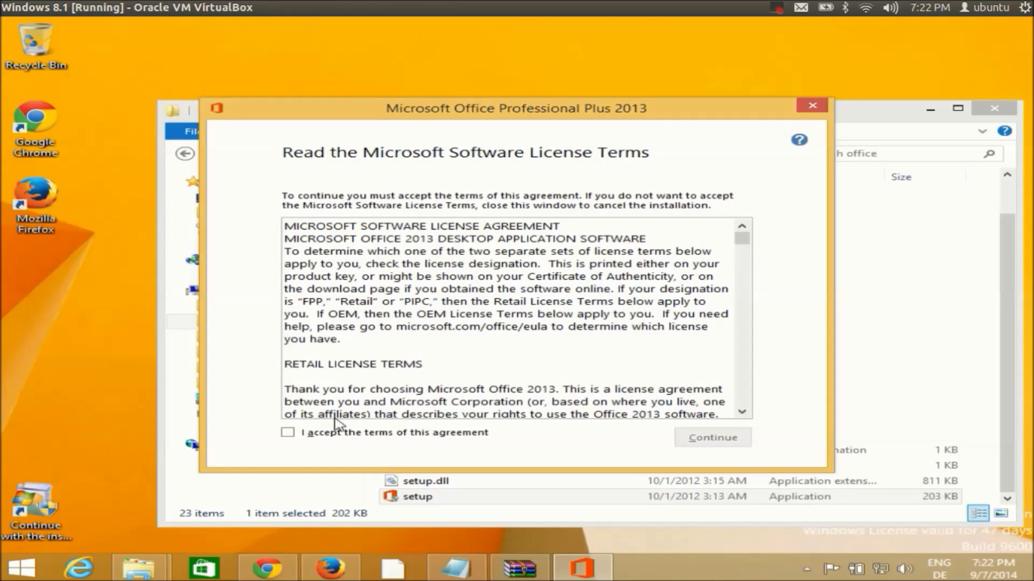
click(287, 432)
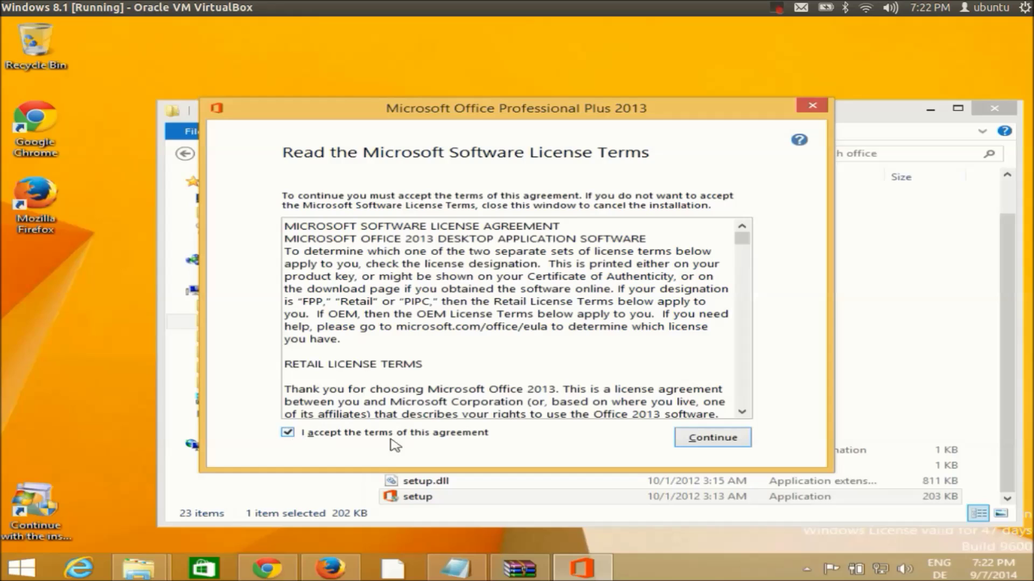
click(689, 440)
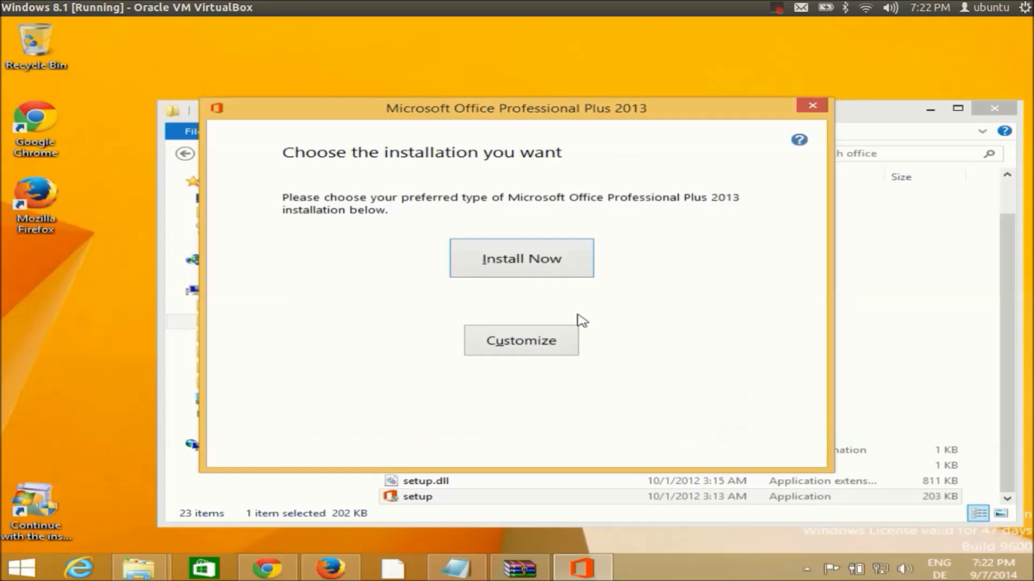
click(549, 262)
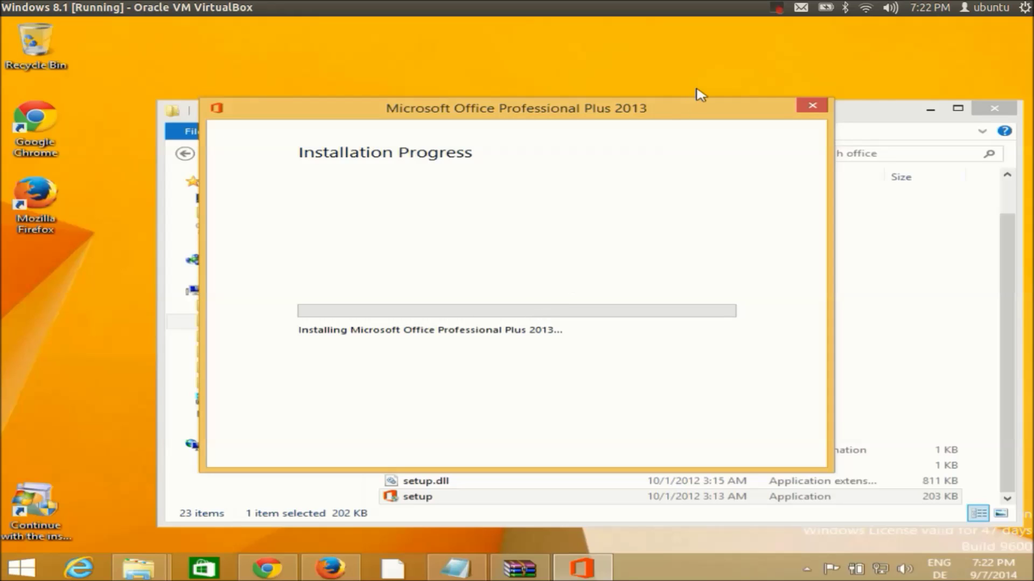
- Close the setup window and File Explorer once installation finishes
click(777, 7)
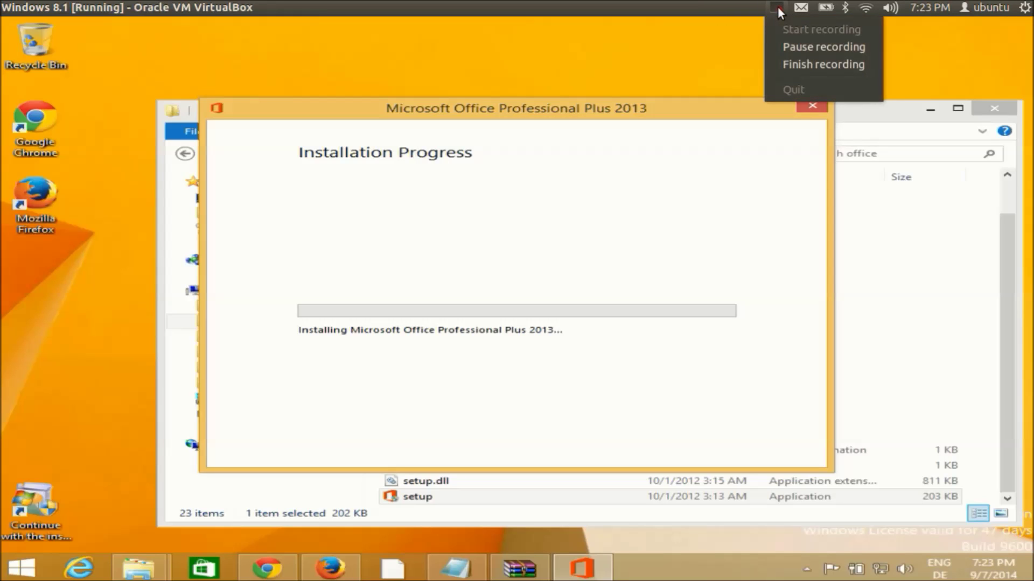
click(774, 38)
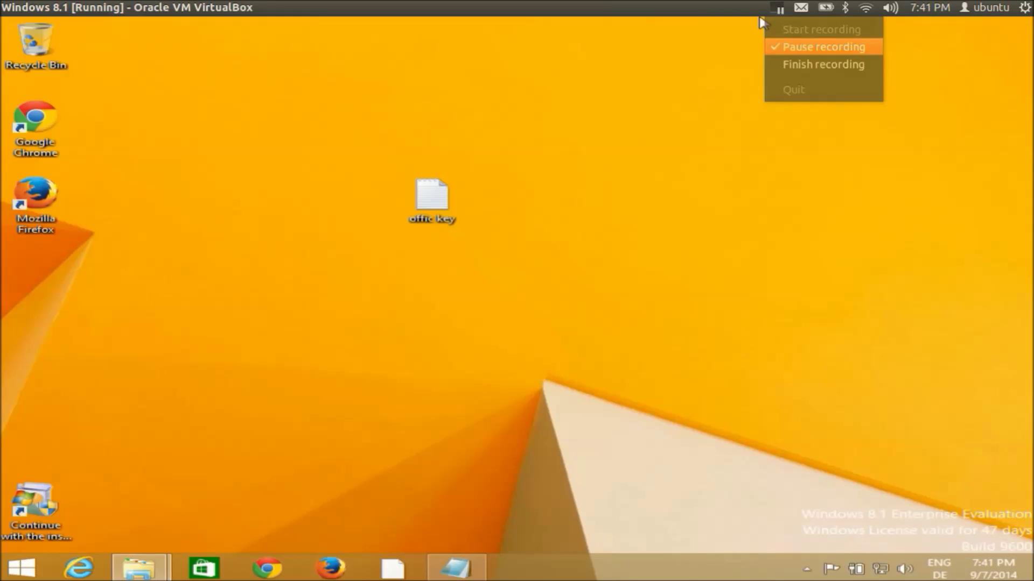
click(786, 47)
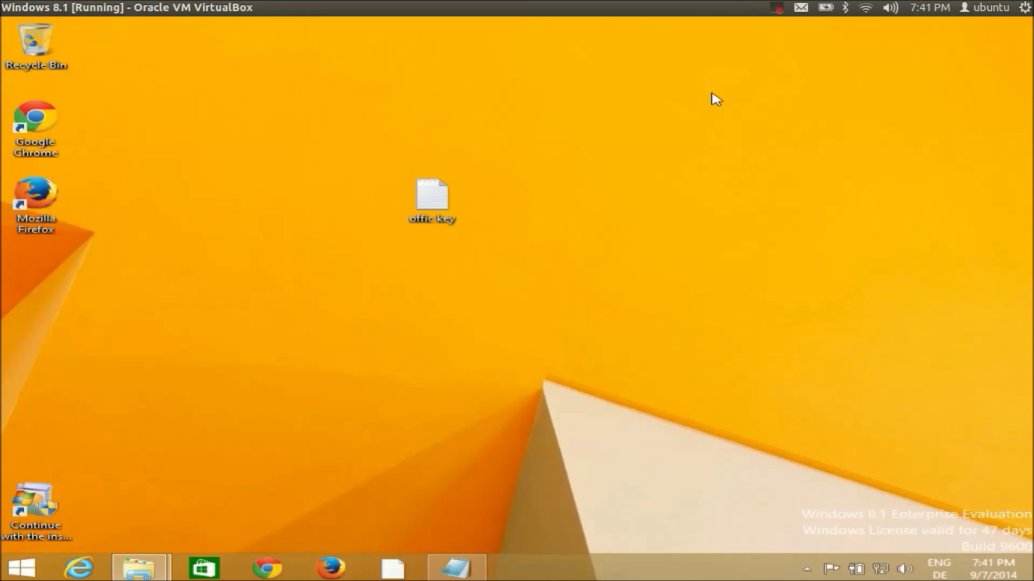
- Launch Word 2013 from the Start screen's Apps list and choose to activate with a product key
click(22, 568)
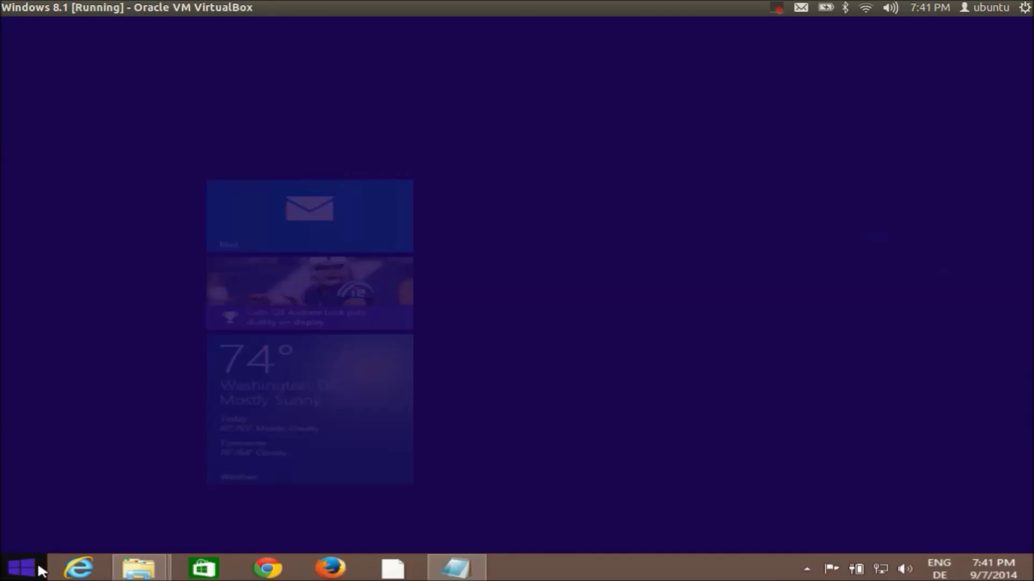
click(132, 544)
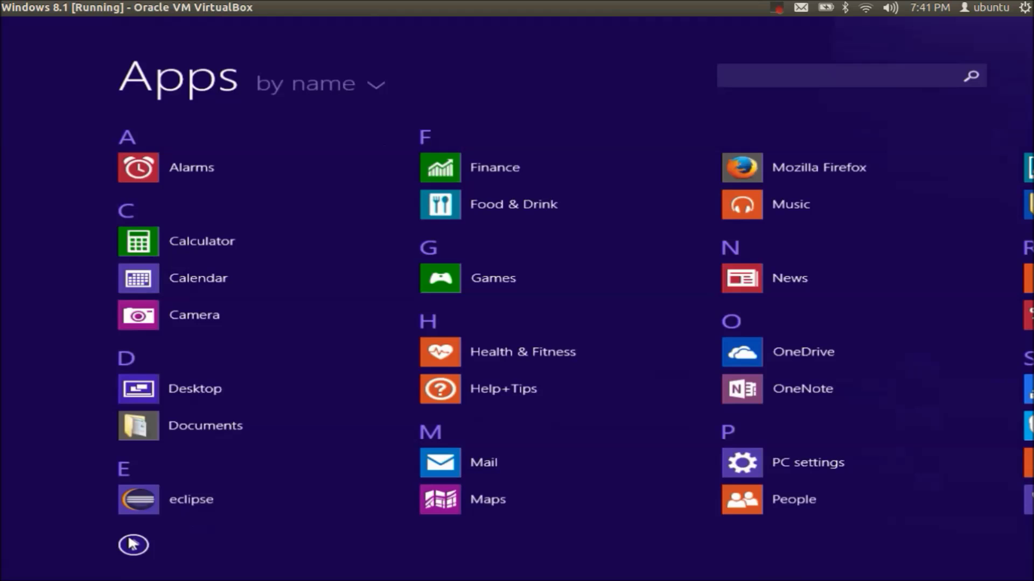
scroll(127, 577, down, 10)
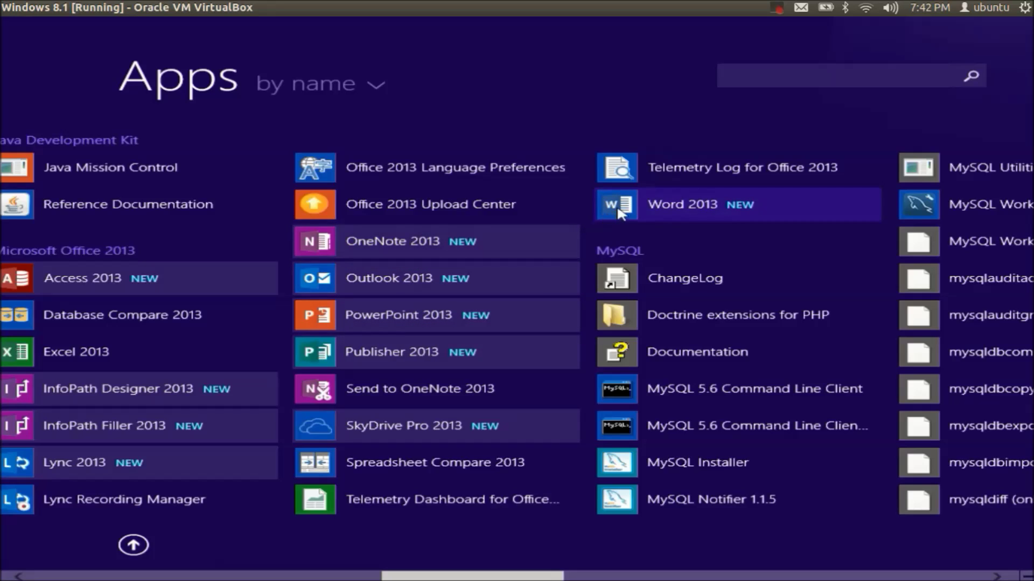
click(648, 208)
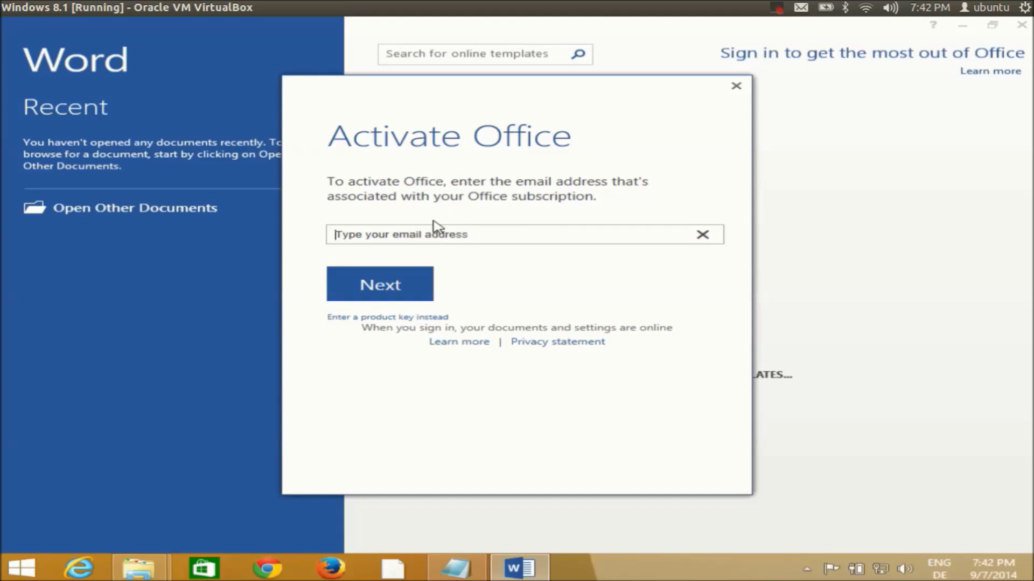
click(391, 319)
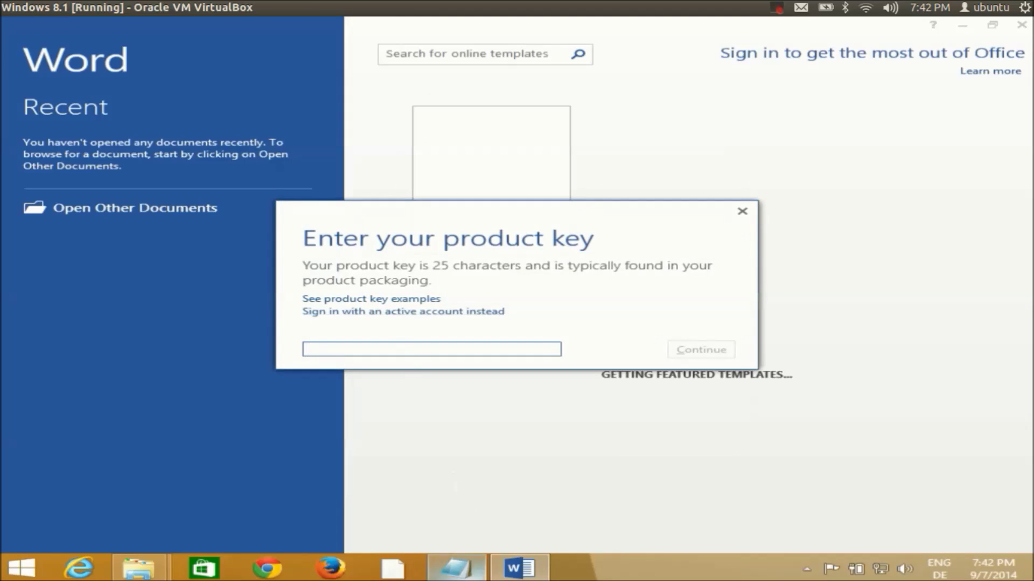
- Paste the product key from the saved offic key note into Word's activation field
click(456, 568)
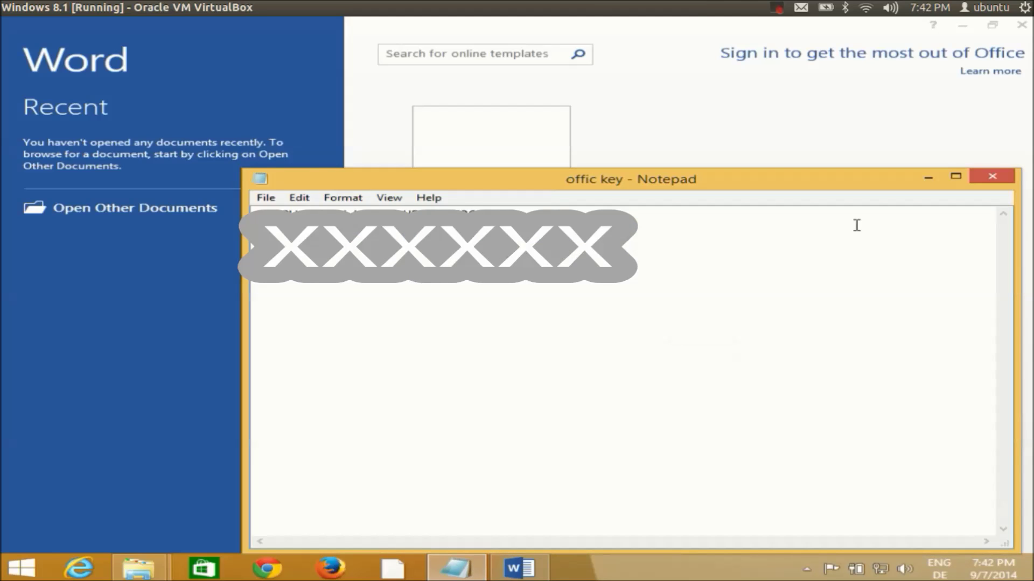
click(939, 179)
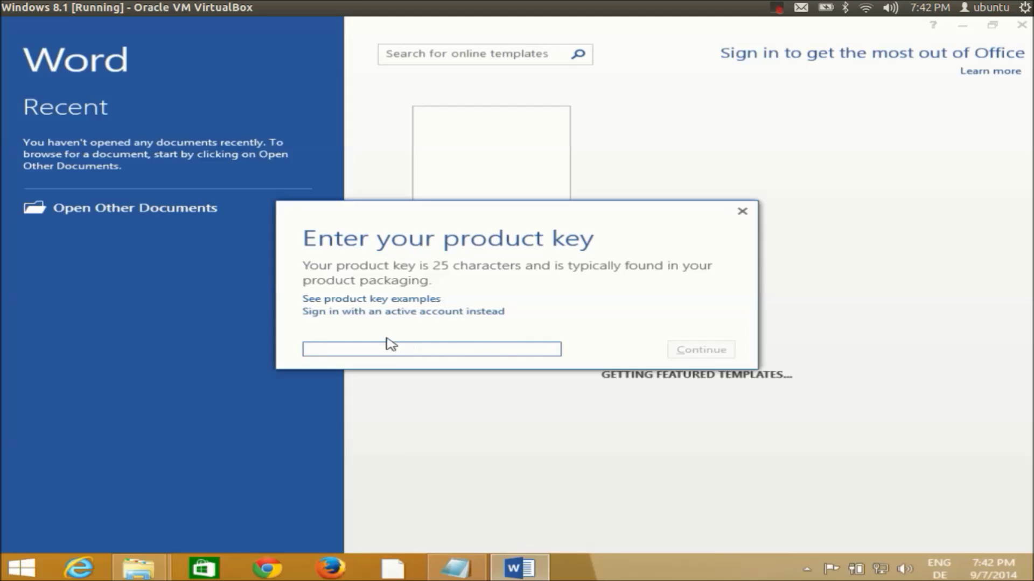
key(ctrl+v)
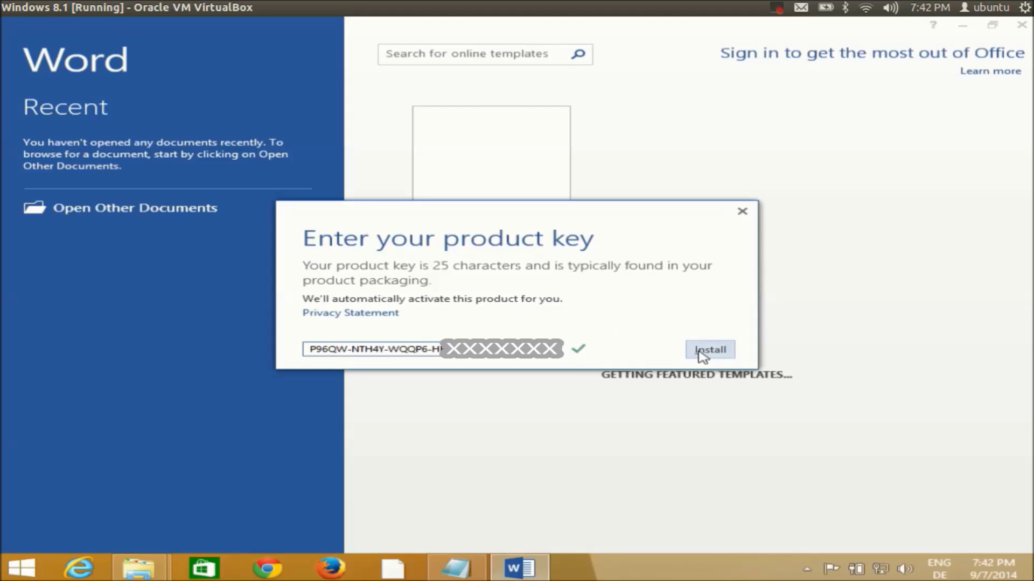